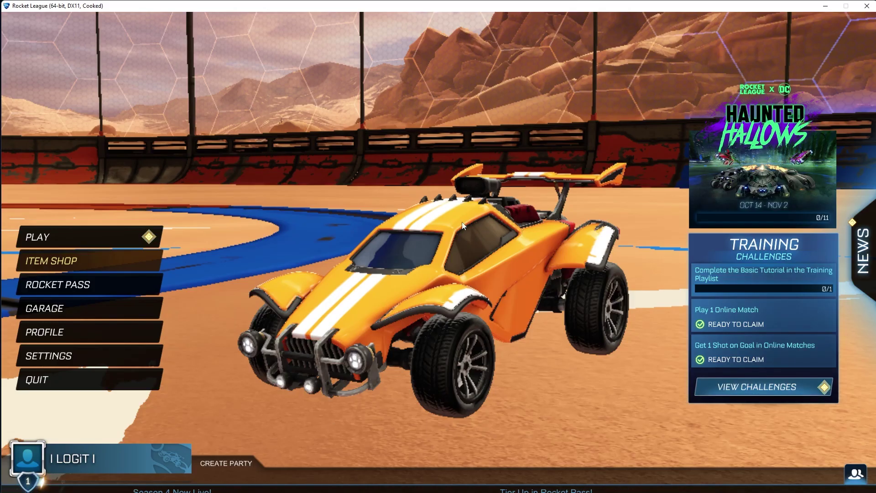
Open Rocket League's Settings screen from the main menu
click(60, 356)
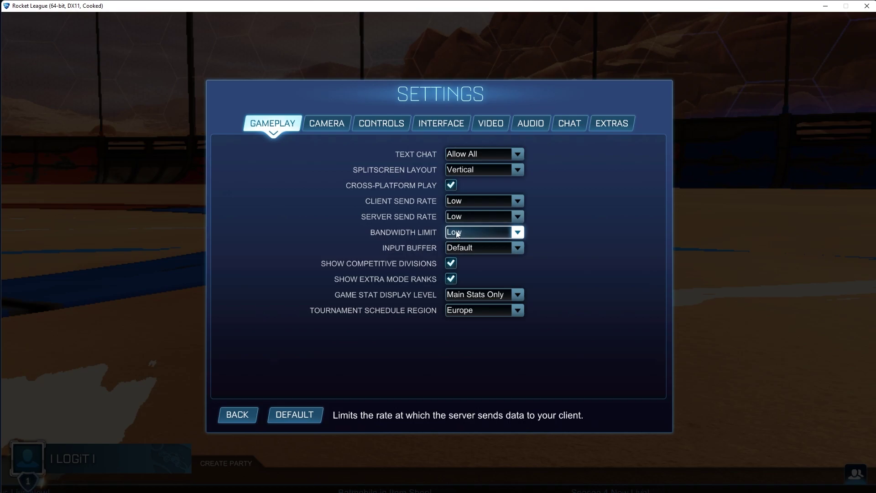
Set video to 1920 x 1080 16:9 Fullscreen, Performance render detail and Uncapped frame rate
click(490, 123)
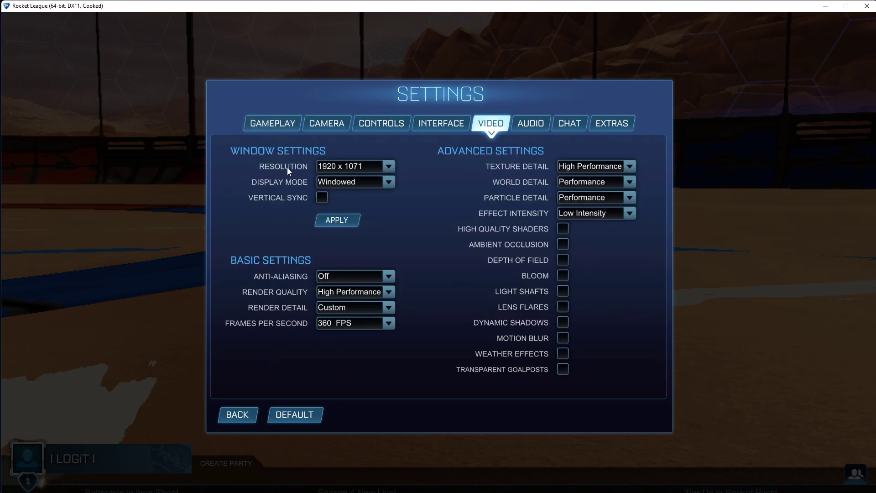
click(347, 166)
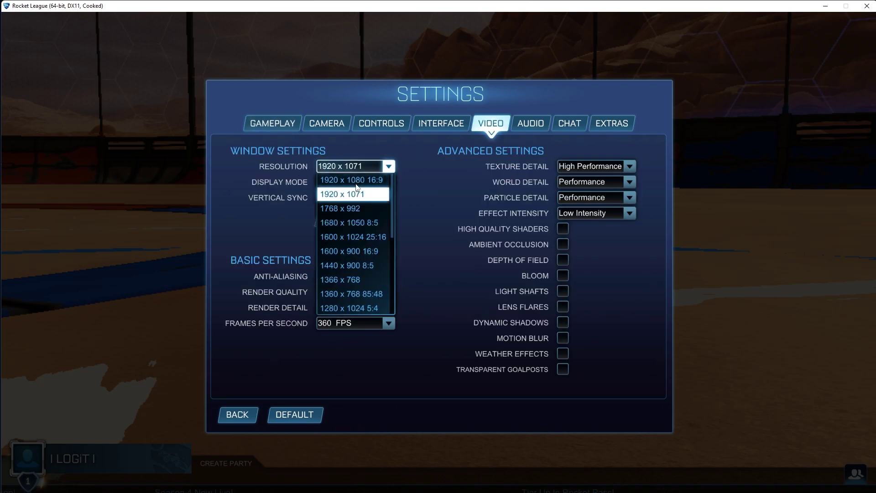
click(355, 181)
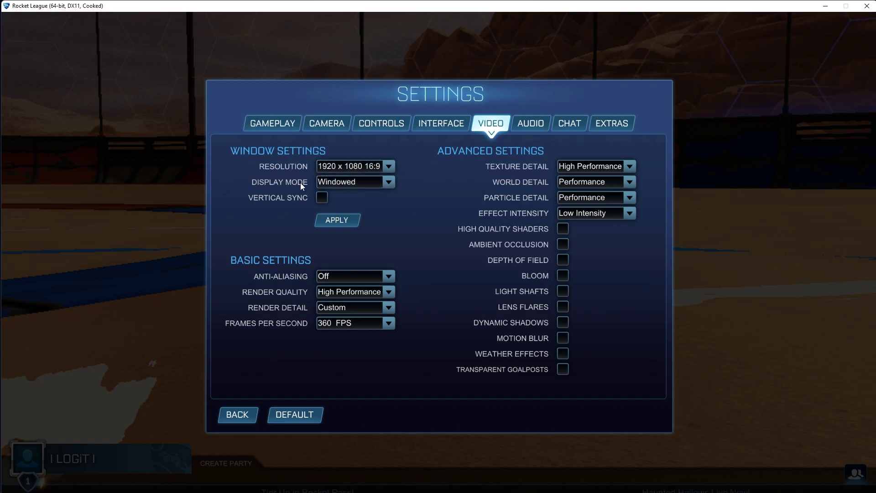
click(340, 182)
click(342, 193)
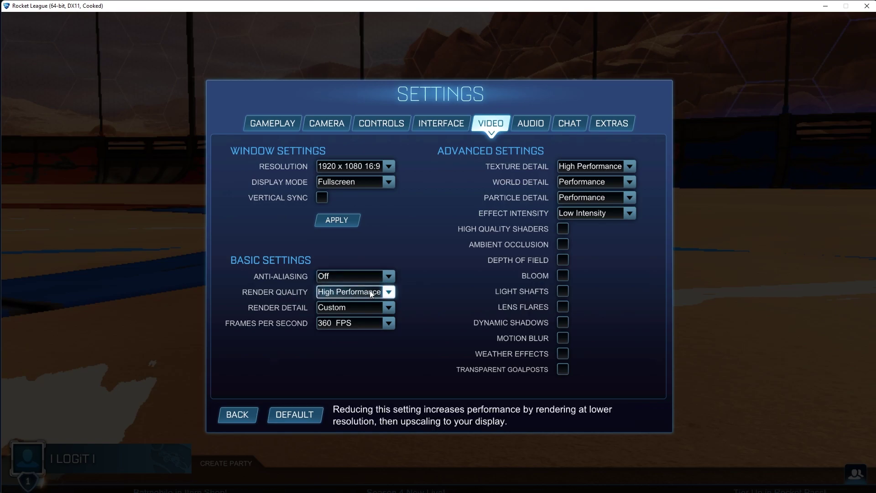
click(340, 308)
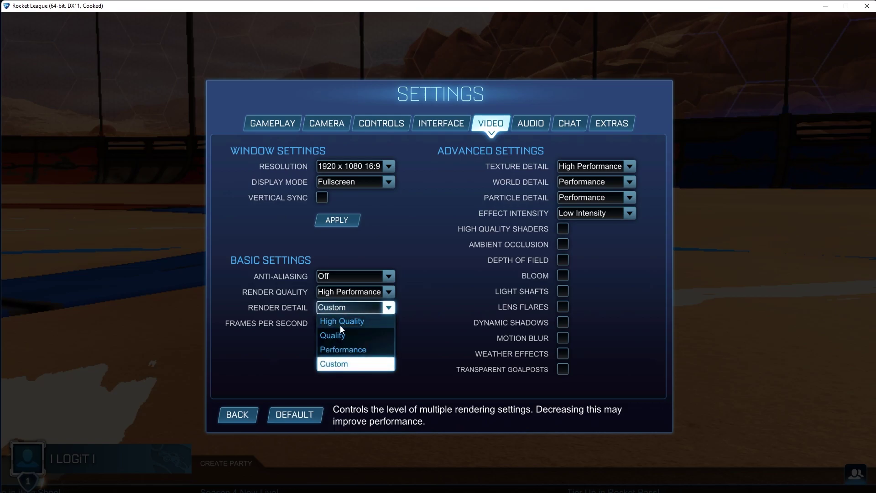
click(343, 350)
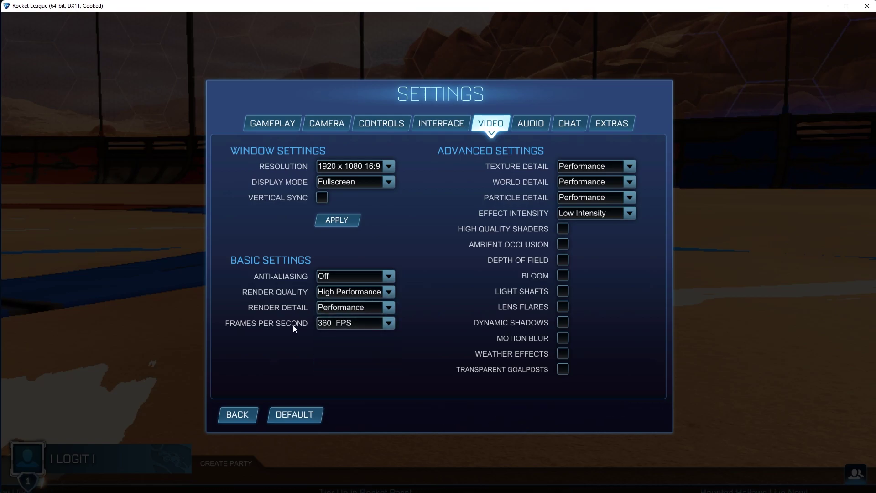
click(322, 324)
click(347, 450)
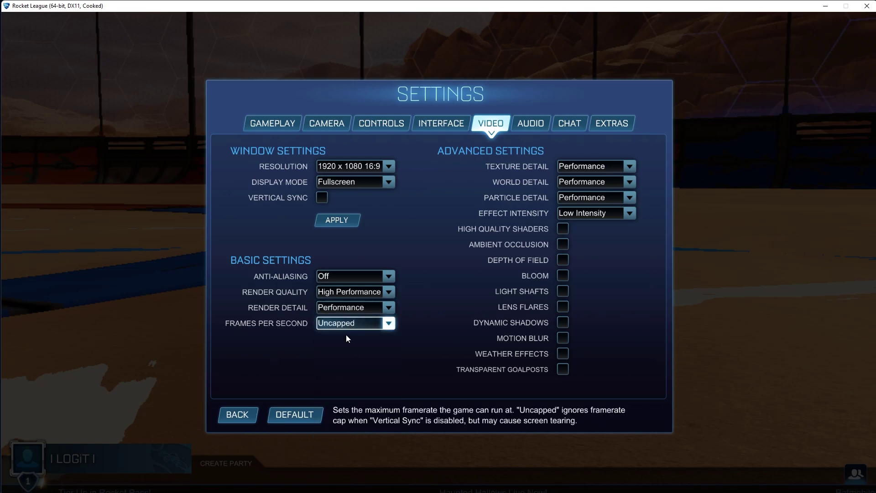
Set texture detail to High Performance, keeping world and particle detail Performance and effects Low Intensity
click(565, 166)
click(588, 221)
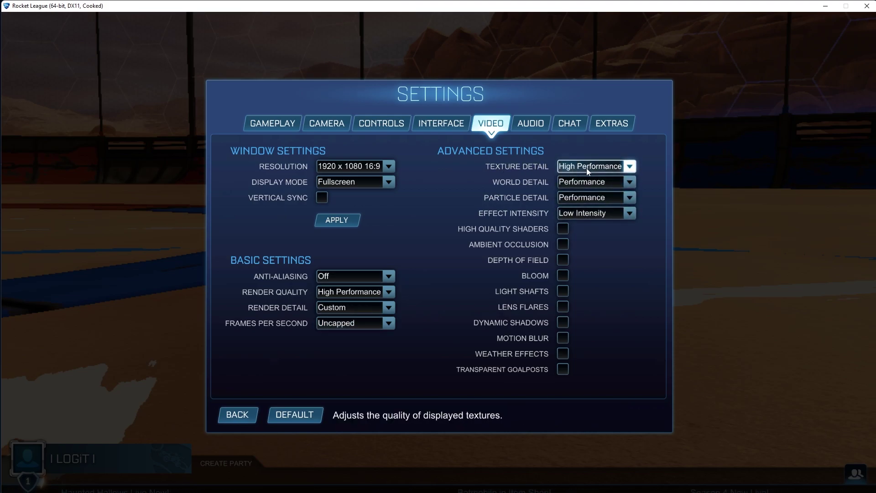
click(554, 183)
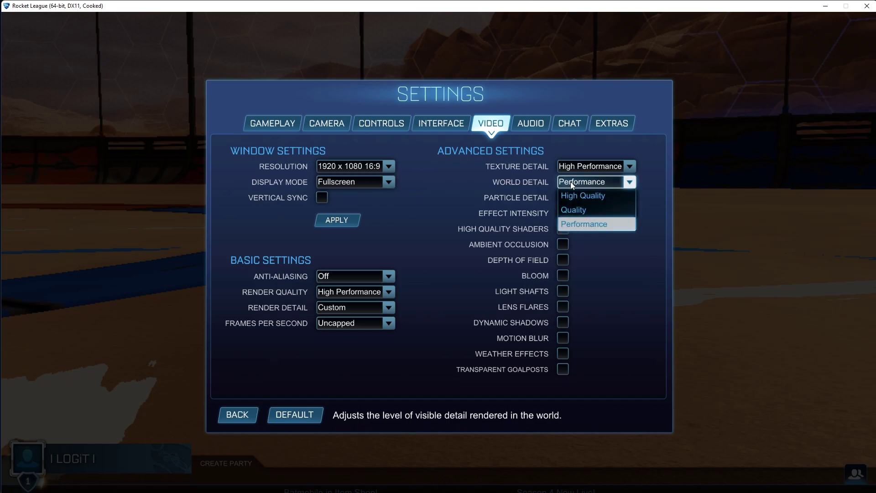
click(582, 221)
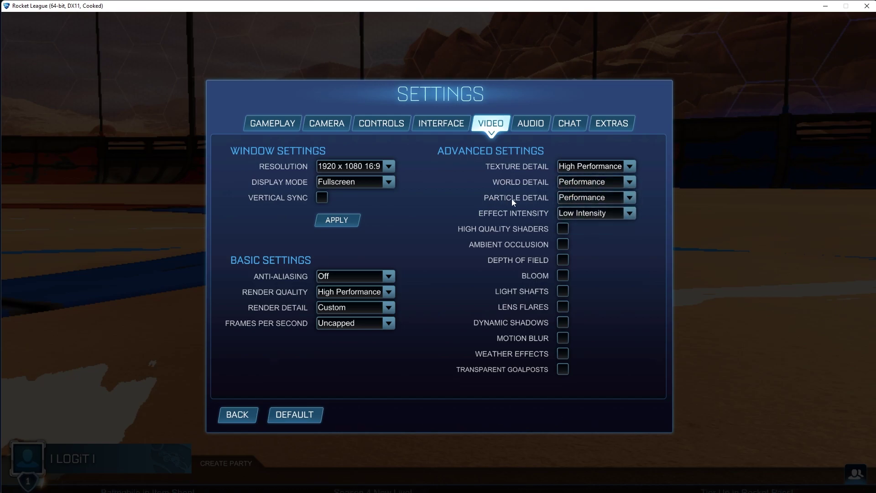
click(584, 198)
click(562, 197)
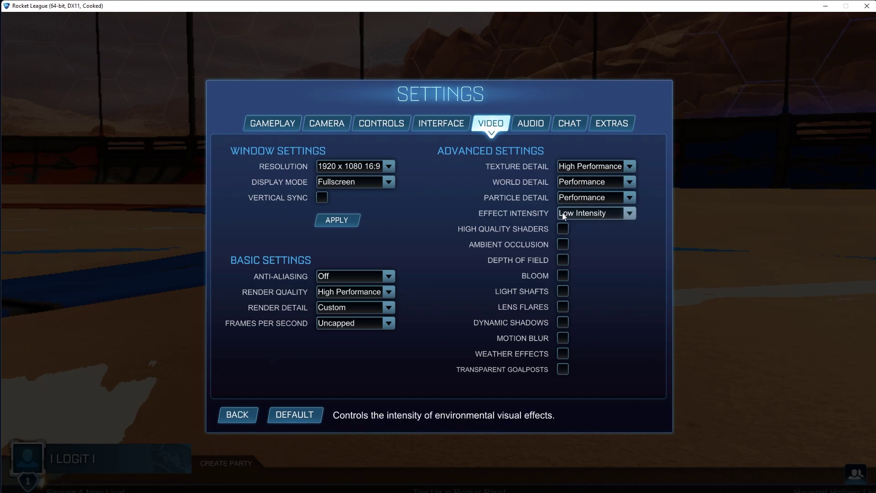
click(566, 213)
click(574, 221)
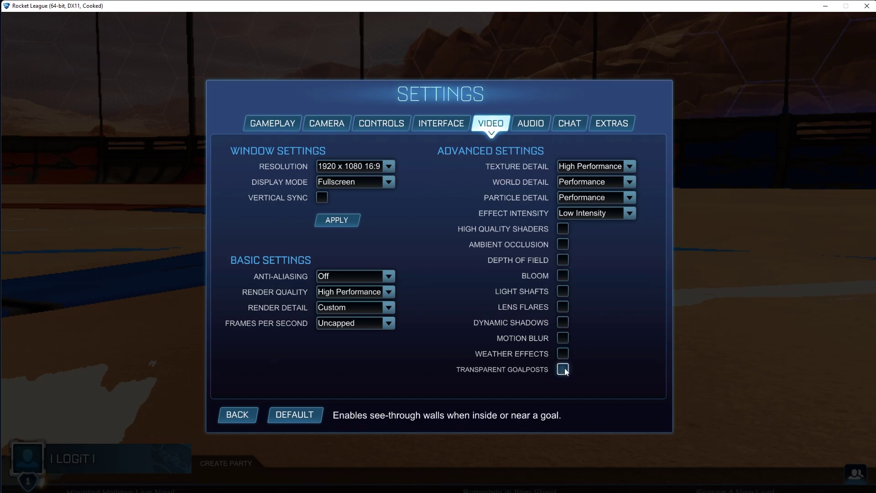
Leave settings, quit Rocket League, and bring up the Windows Start menu
click(238, 417)
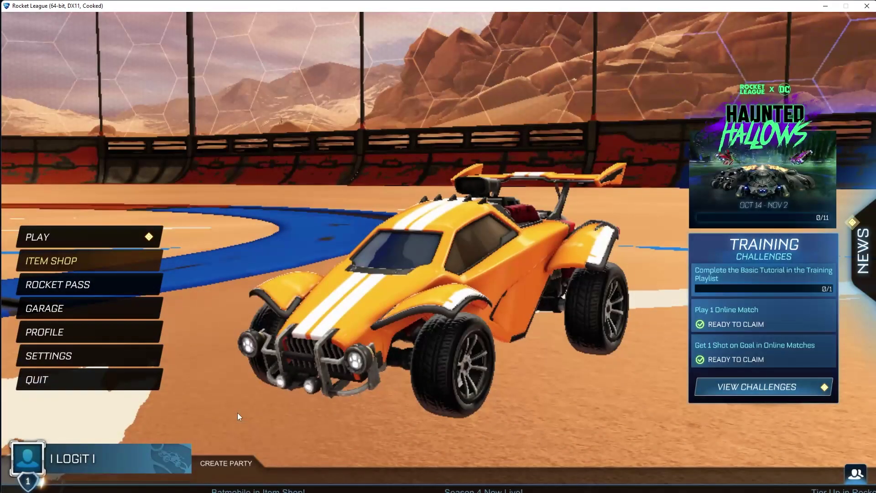
click(53, 380)
click(399, 286)
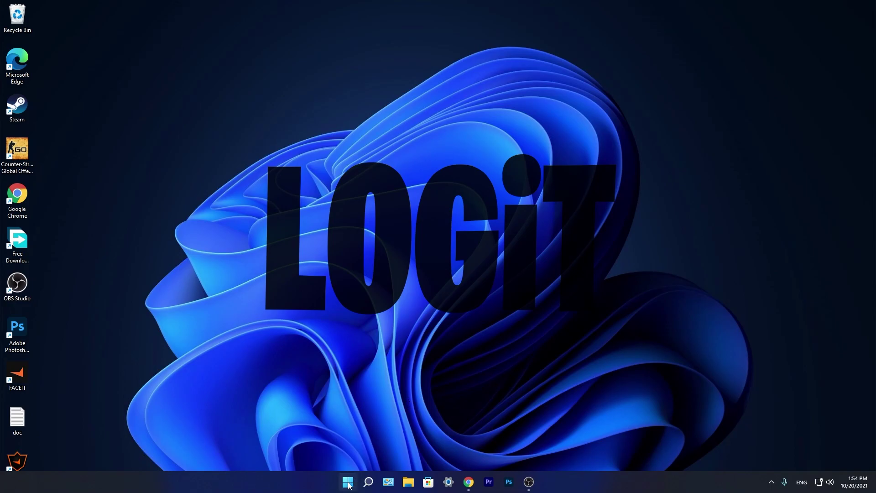
click(349, 484)
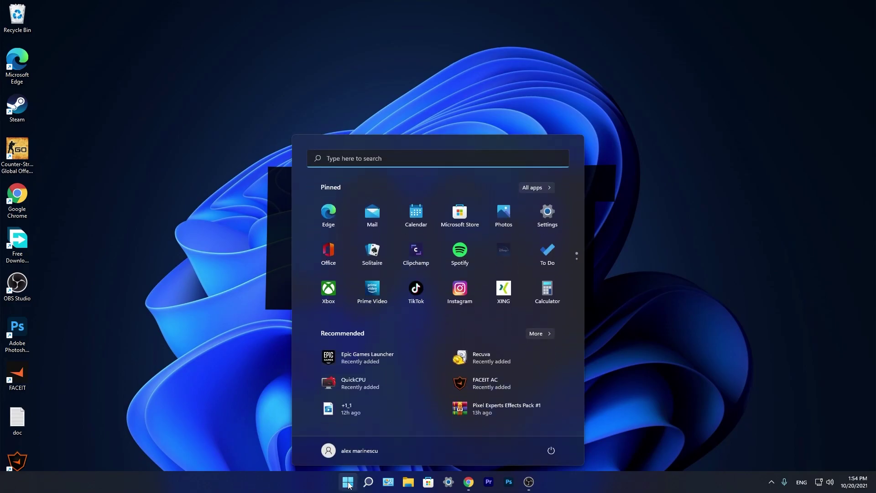
Launch Windows Settings, check Gaming > Game Mode, and review the default Graphics settings
click(546, 214)
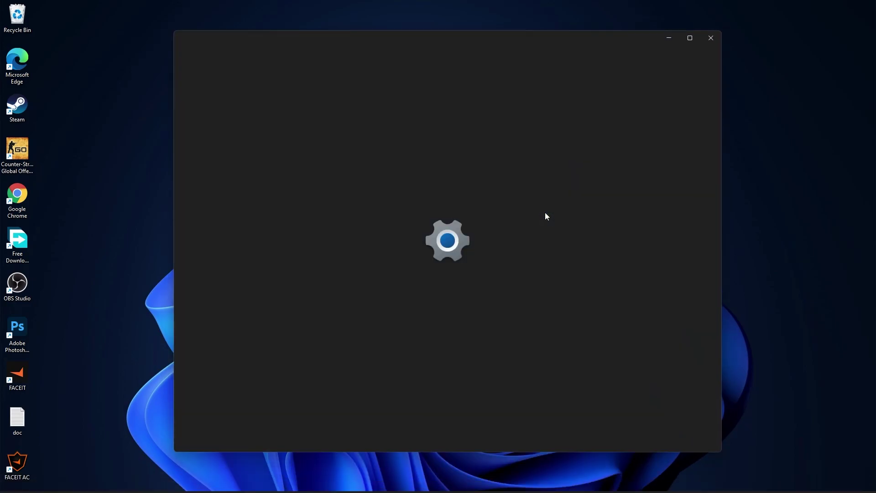
click(201, 256)
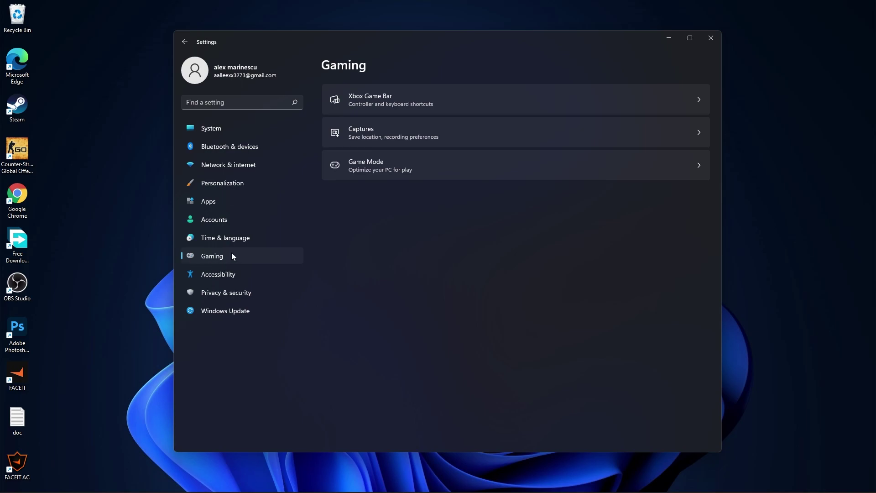
click(379, 164)
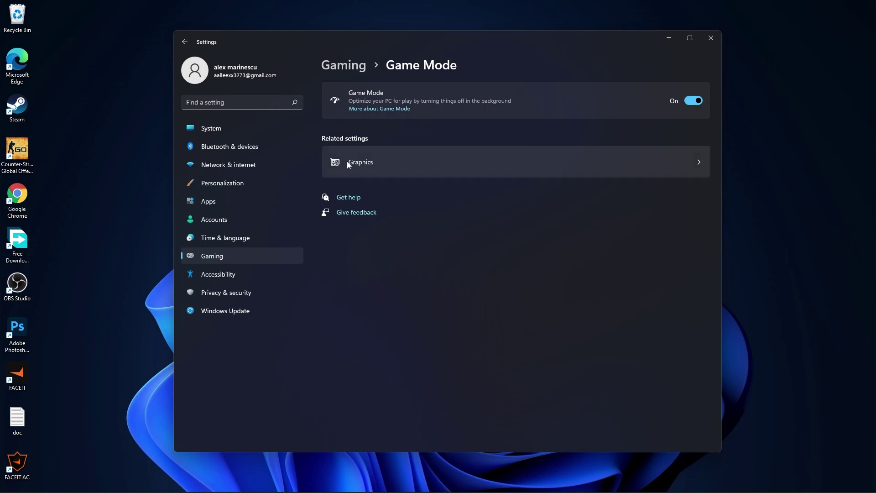
click(377, 163)
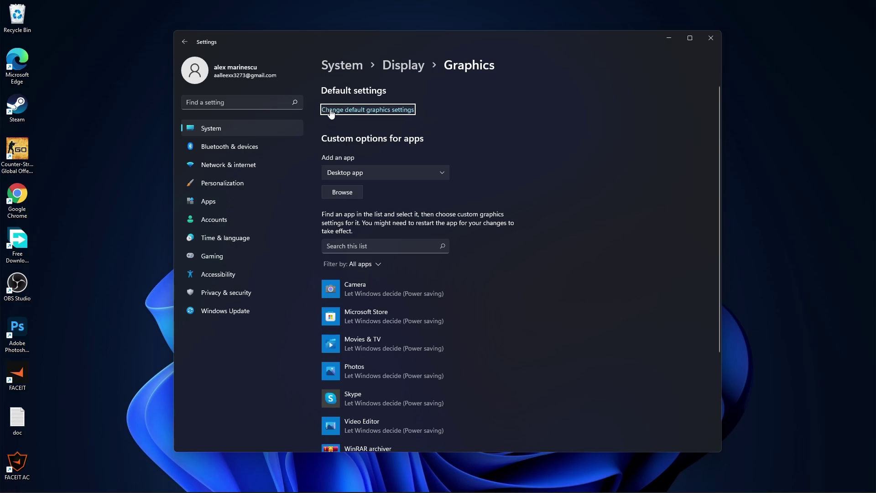
click(372, 112)
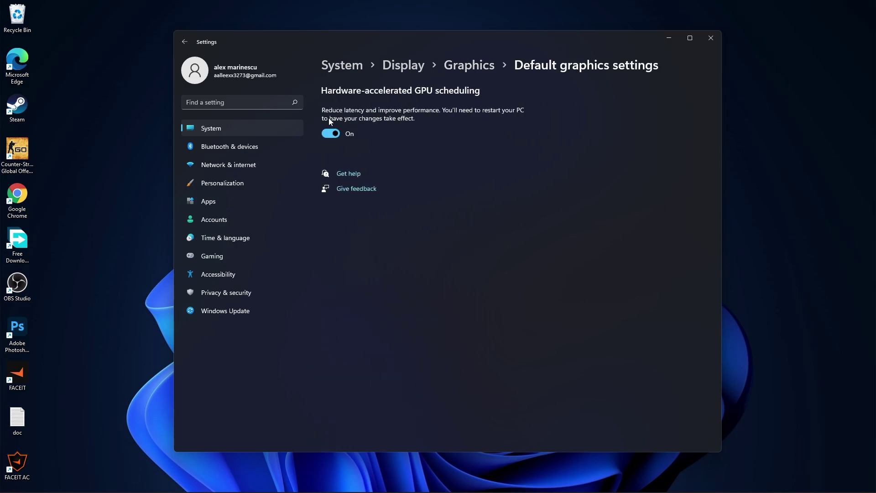
click(468, 64)
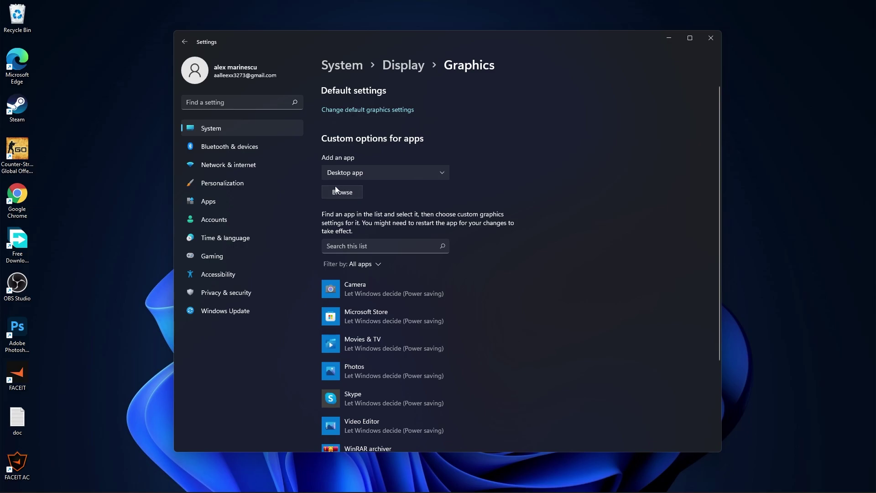
Browse to D:\rocketleague\Binaries\Win64 and select the RocketLeague application
click(346, 189)
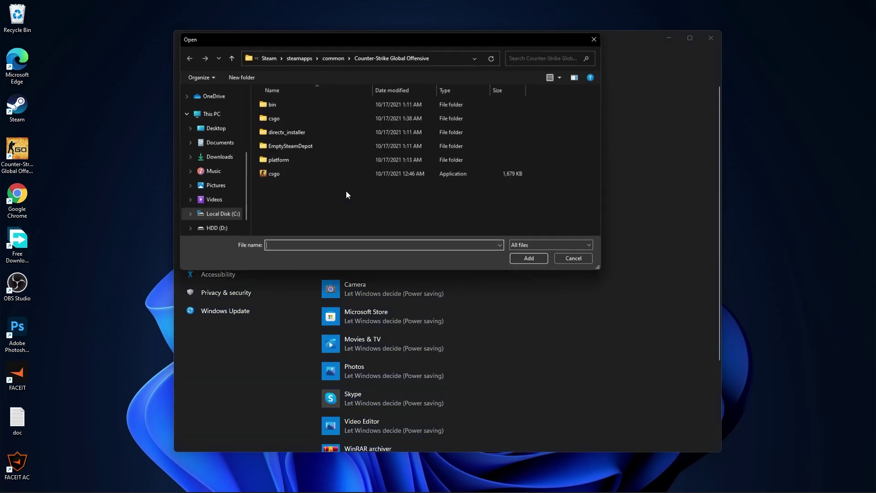
click(219, 230)
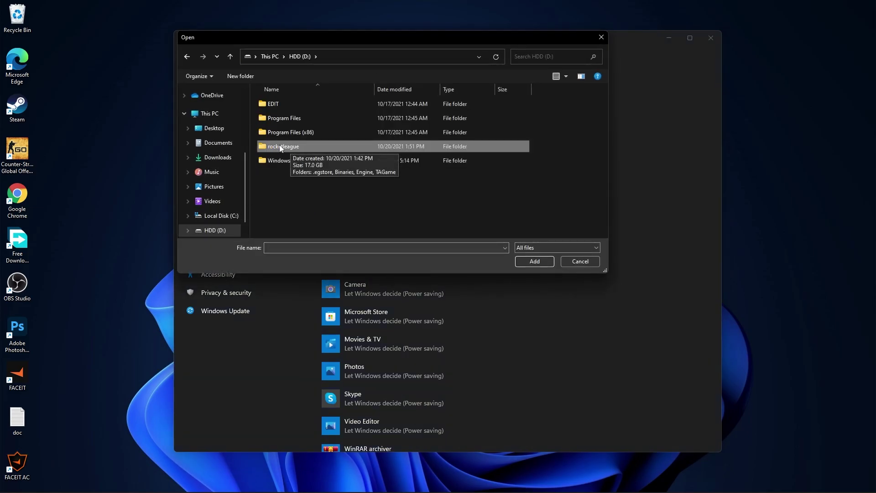
double_click(288, 147)
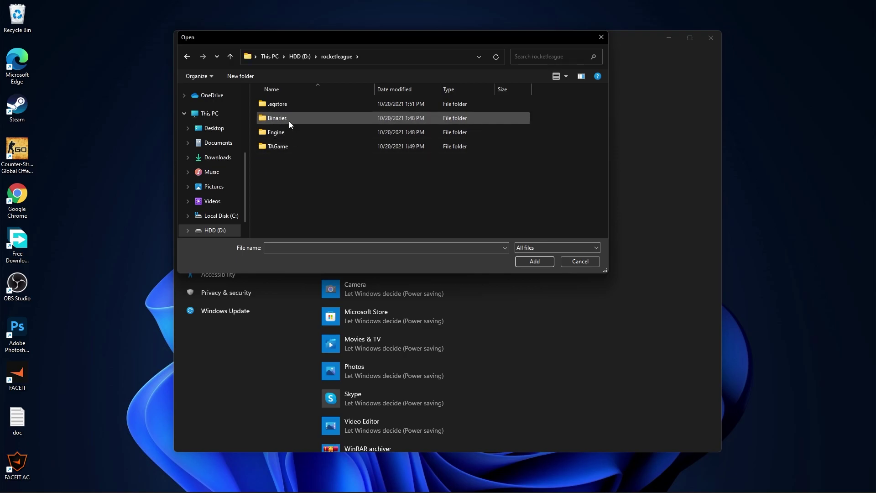
double_click(262, 120)
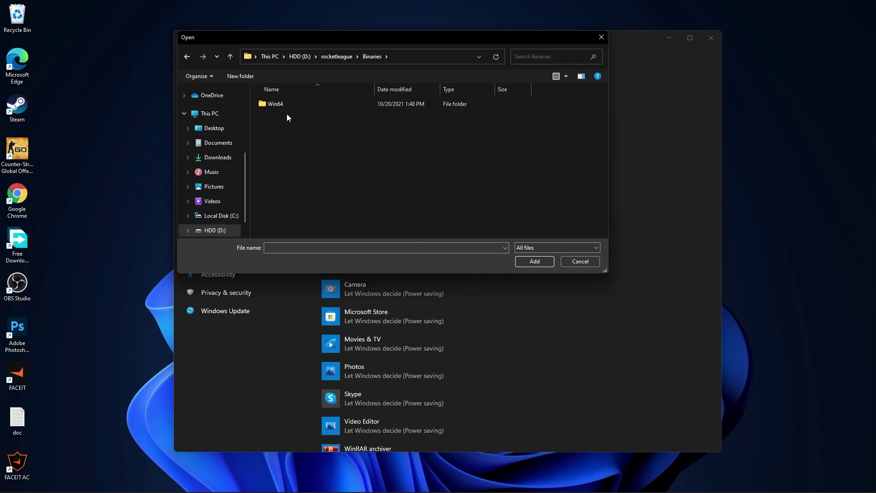
double_click(281, 105)
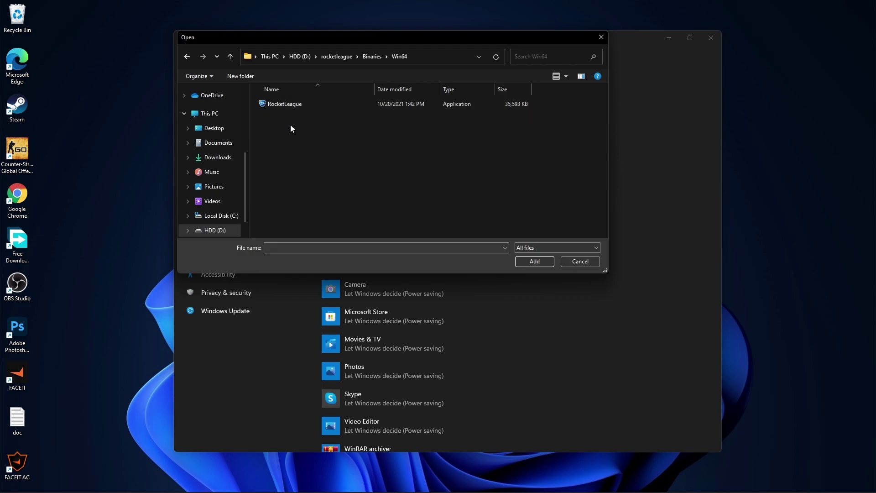
click(271, 106)
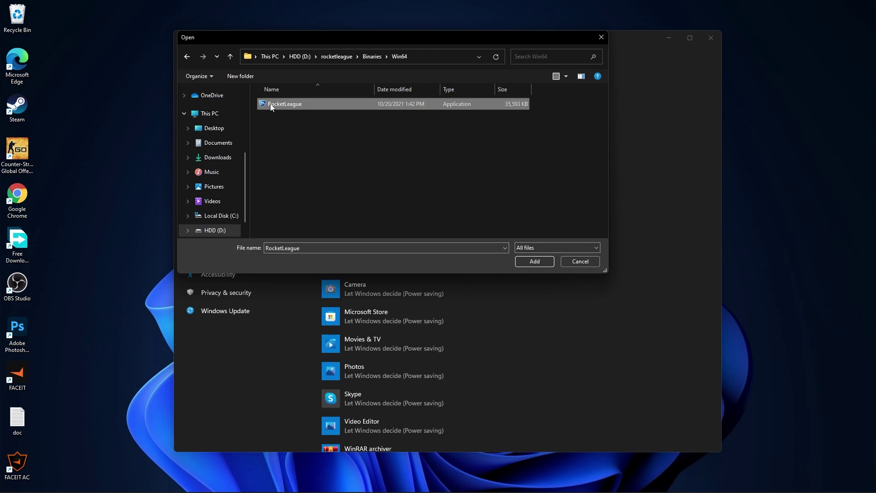
Disable fullscreen optimizations in RocketLeague's Compatibility properties
right_click(296, 104)
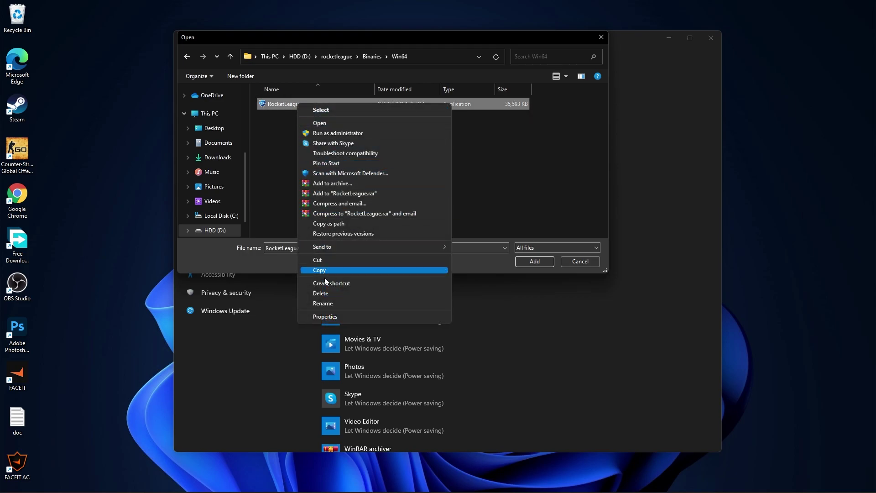
click(325, 316)
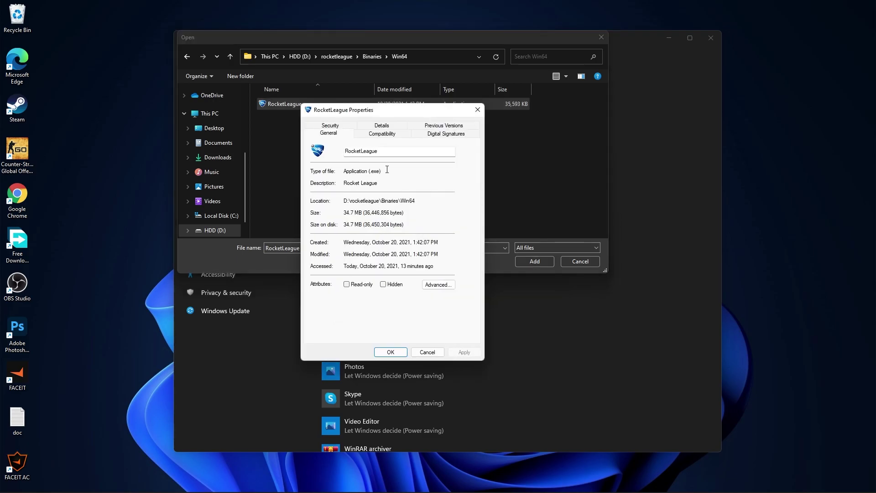
click(382, 134)
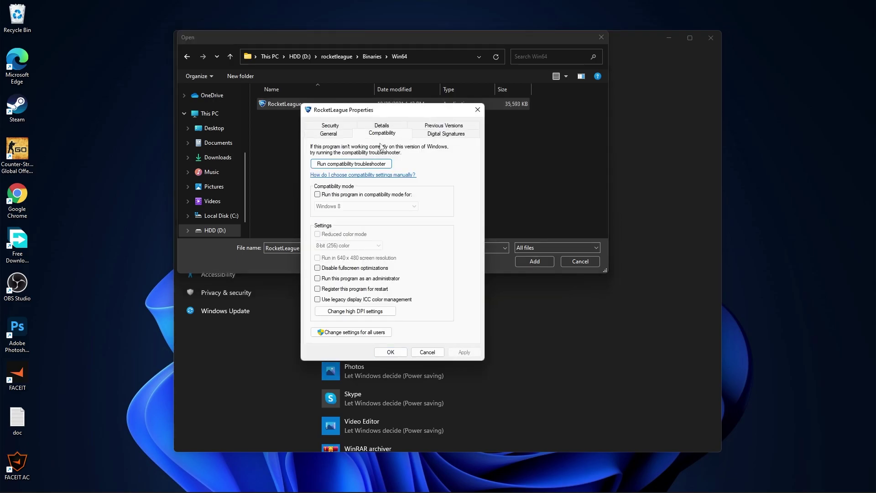
click(318, 268)
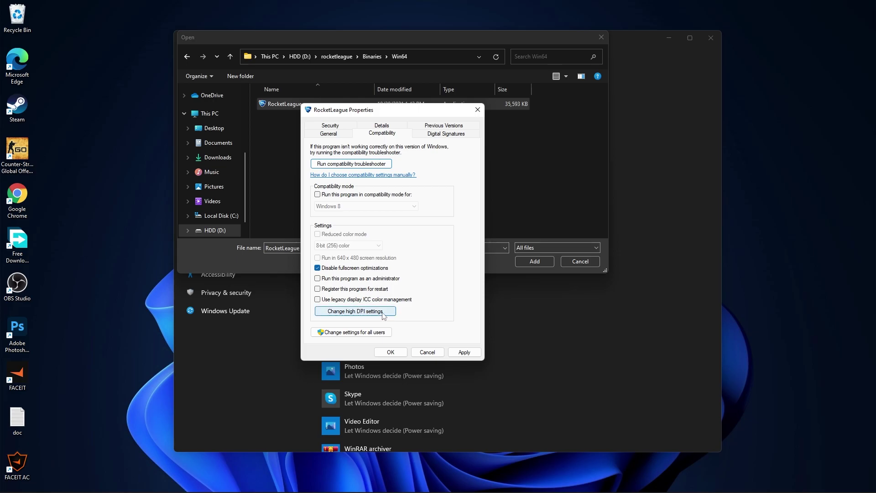
Override high DPI scaling so the Application handles it, and apply the changes
click(356, 314)
click(344, 286)
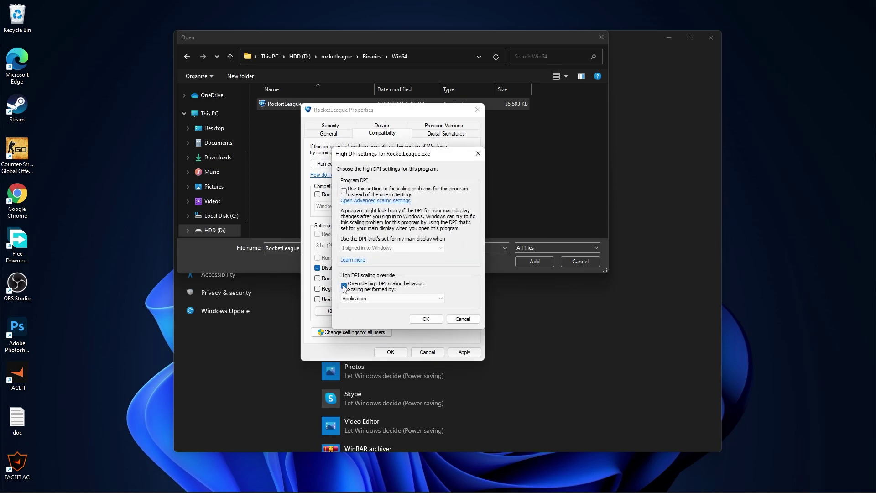
click(426, 319)
click(462, 351)
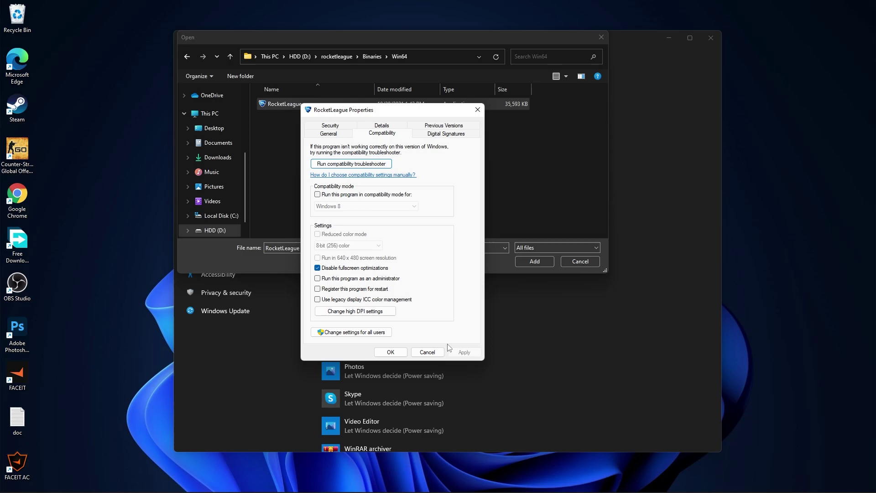
click(393, 352)
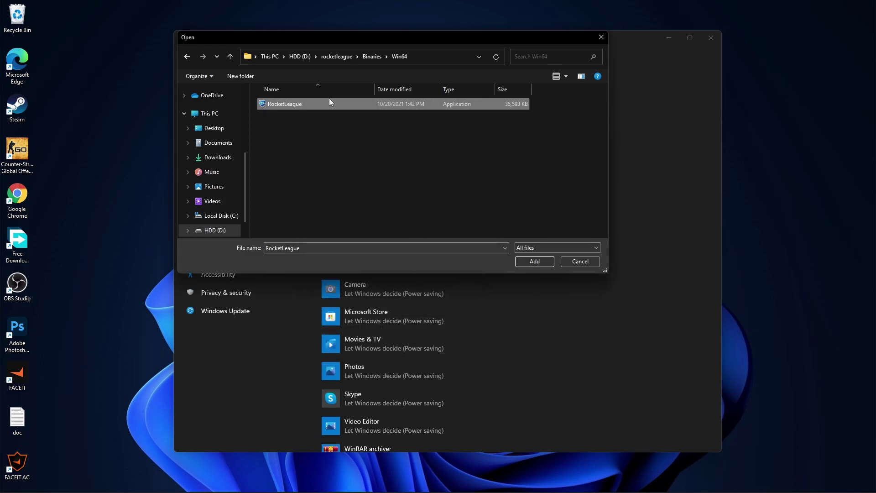
Add RocketLeague to the Graphics list and save its preference as High performance
click(535, 261)
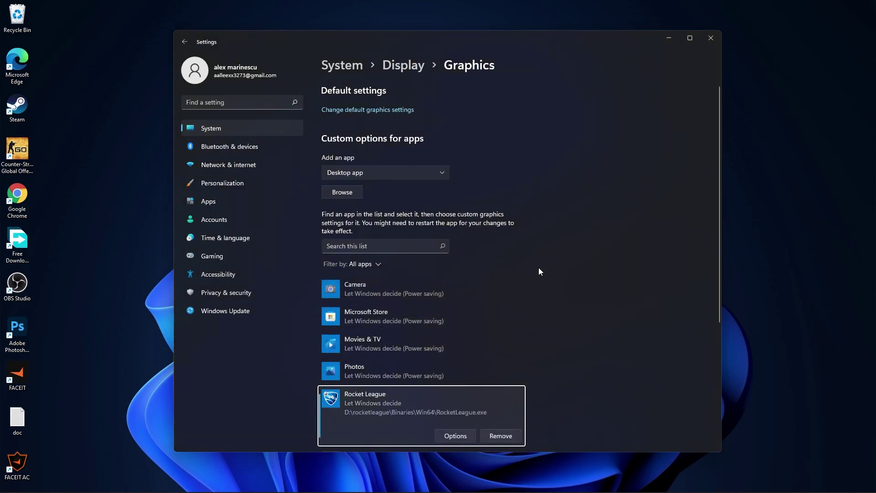
scroll(563, 295, down, 4)
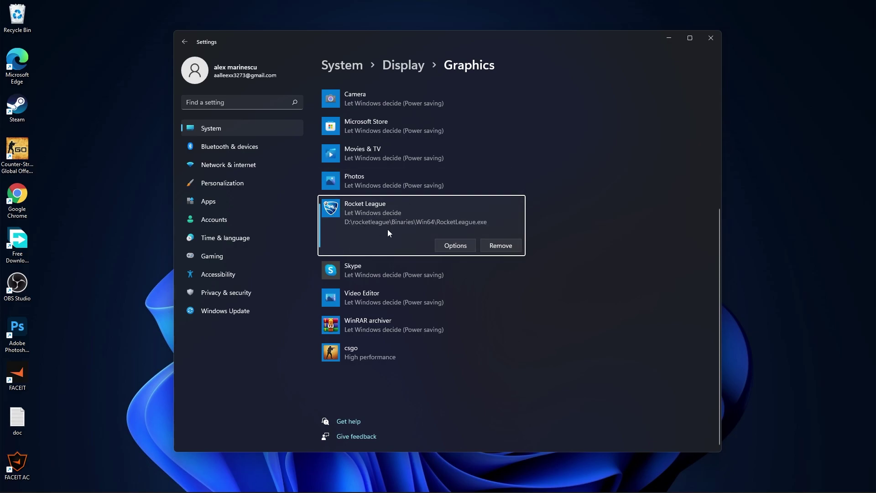
click(455, 246)
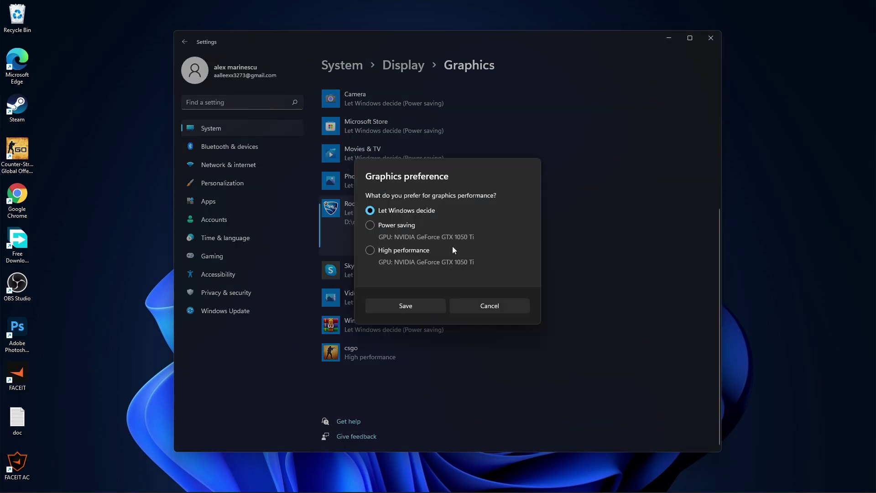
click(383, 252)
click(407, 304)
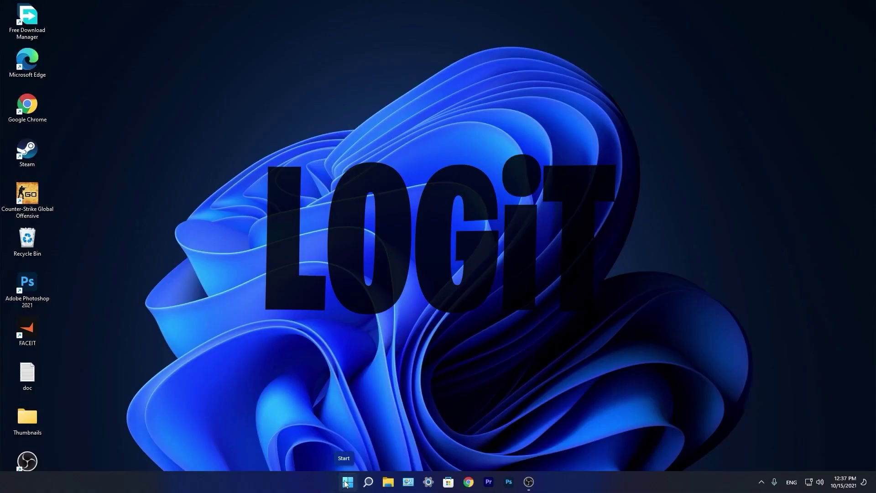
Reopen Settings, go to System > Display > Advanced display, and keep refresh rate at 74.97 Hz
click(347, 482)
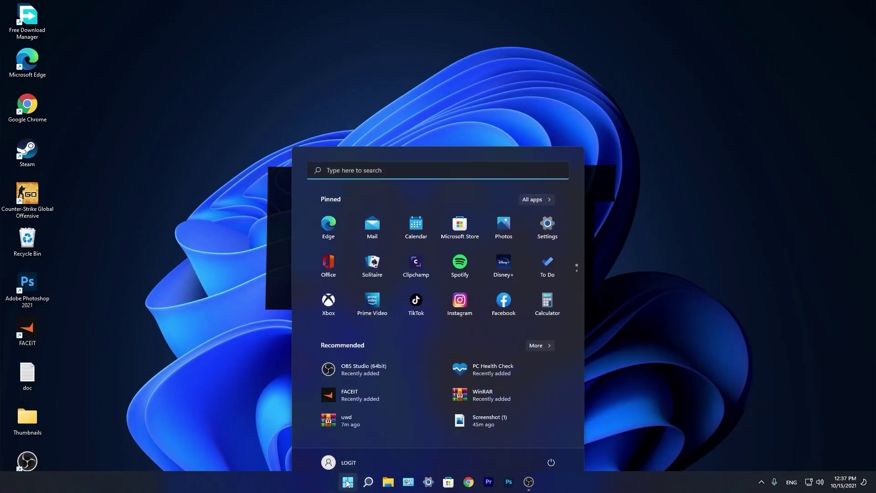
click(549, 228)
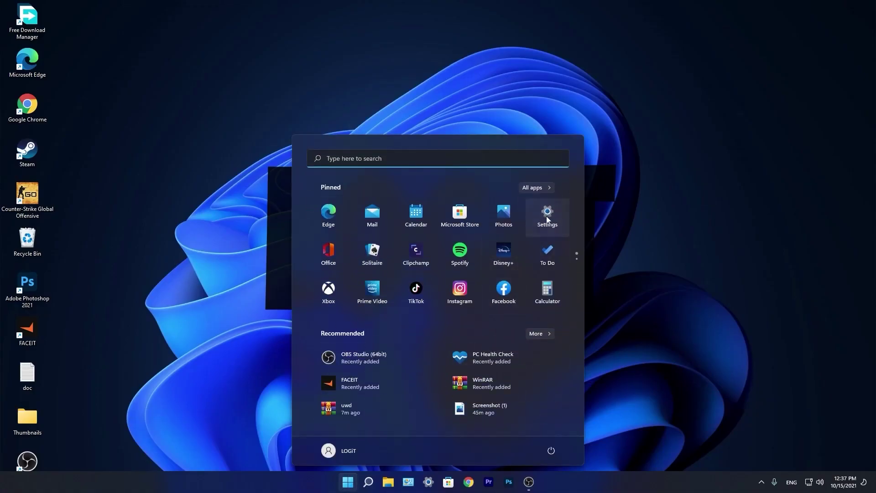
click(206, 308)
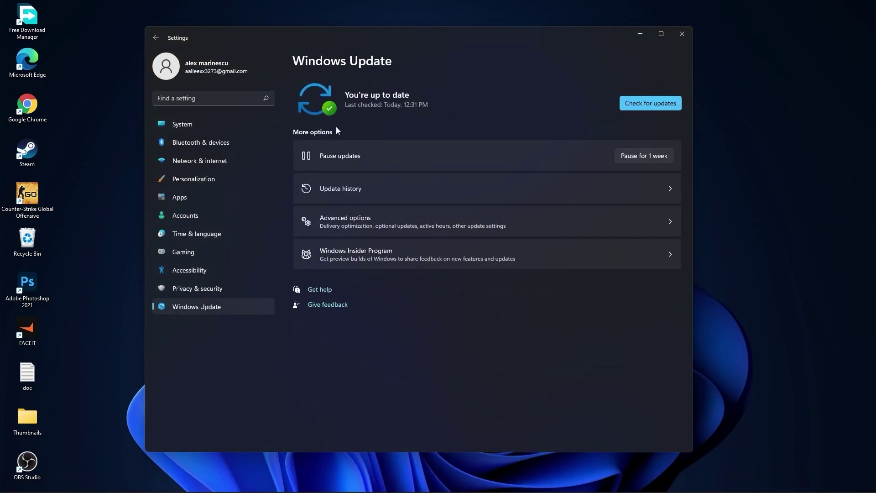
click(207, 123)
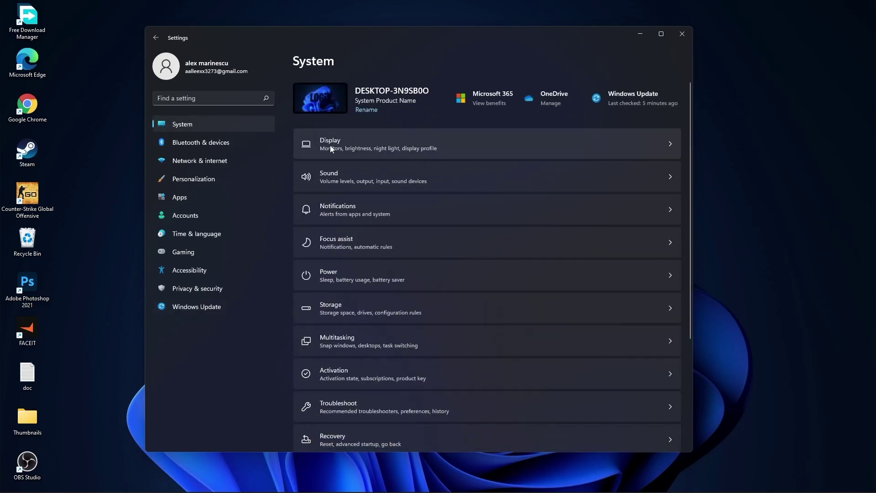
click(343, 141)
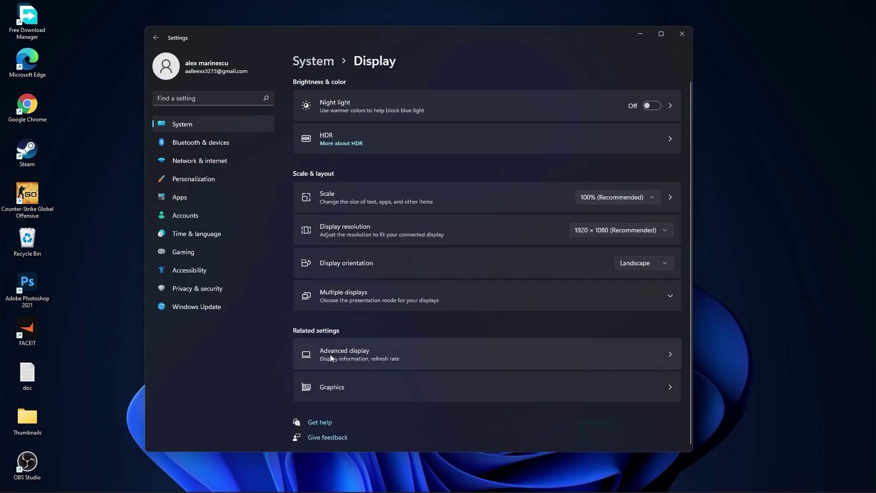
click(346, 354)
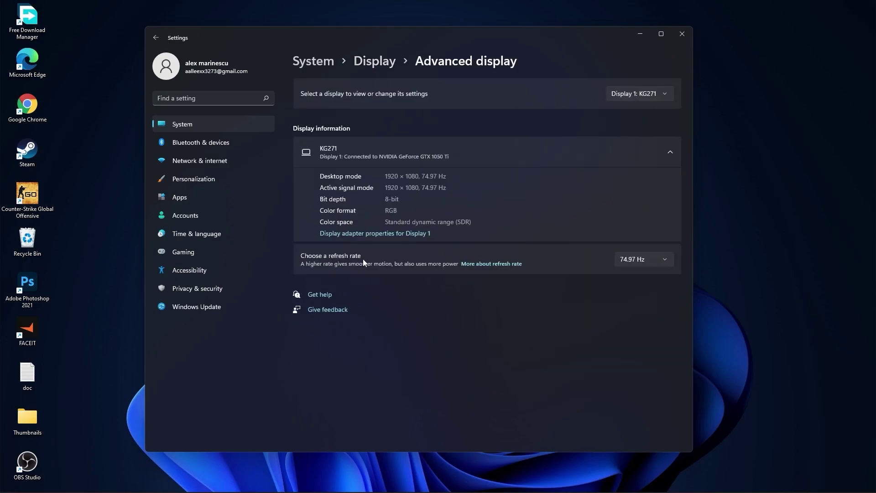
click(646, 259)
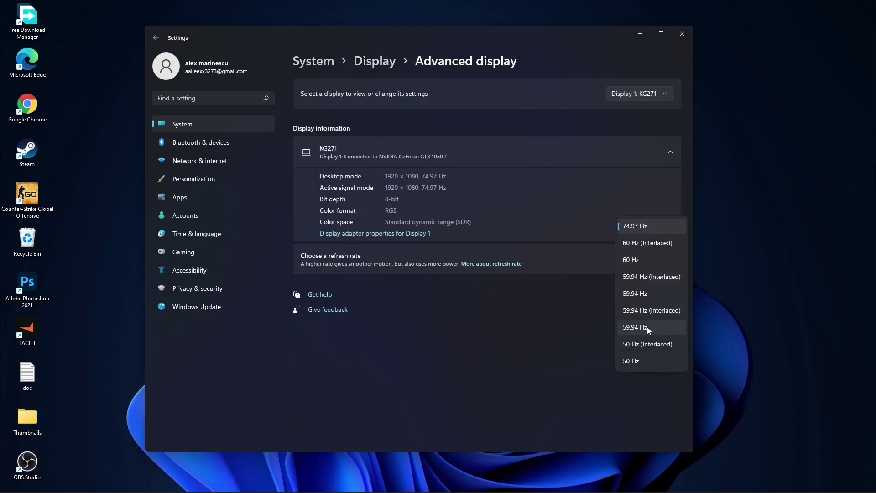
click(632, 226)
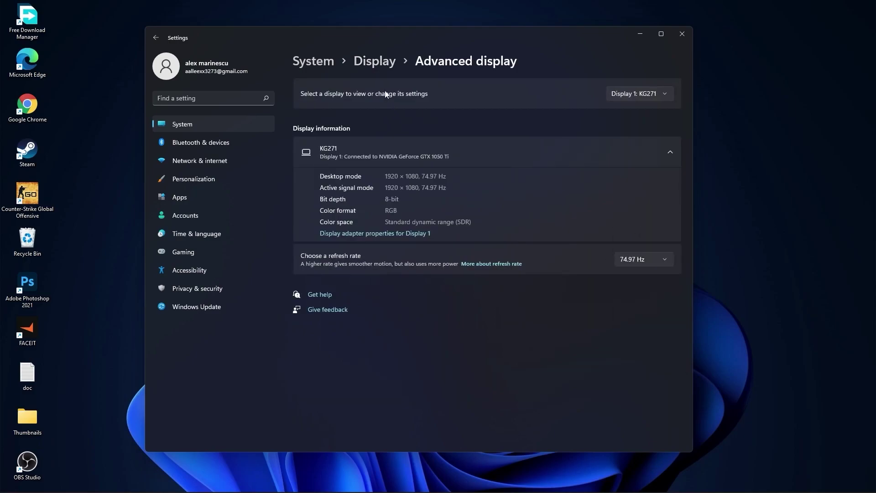
Review the Notifications and Focus assist pages, leaving Focus assist Off
click(314, 63)
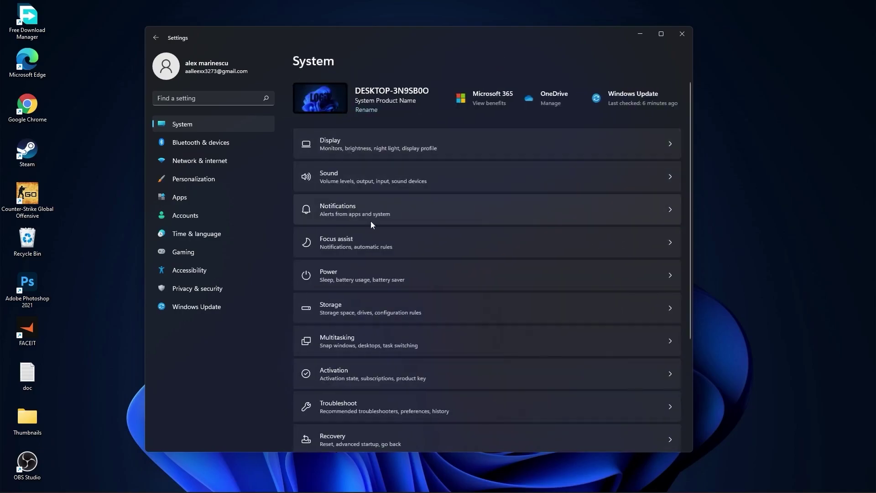
click(340, 210)
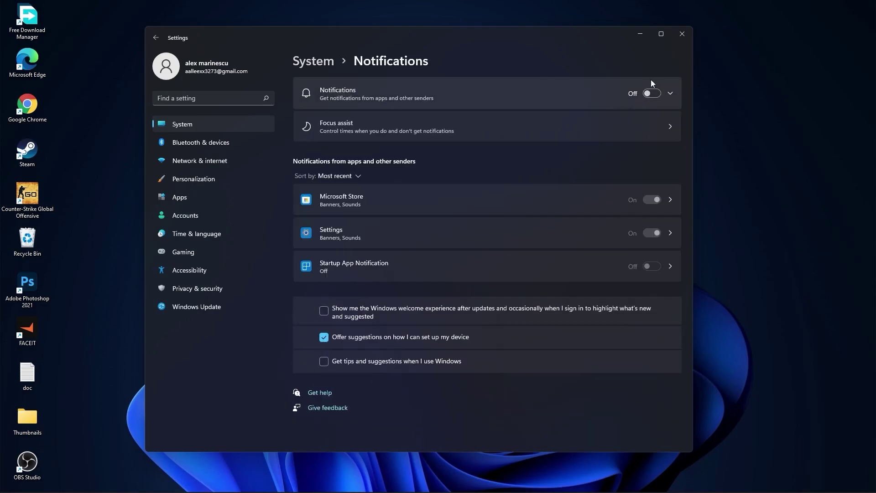
click(314, 61)
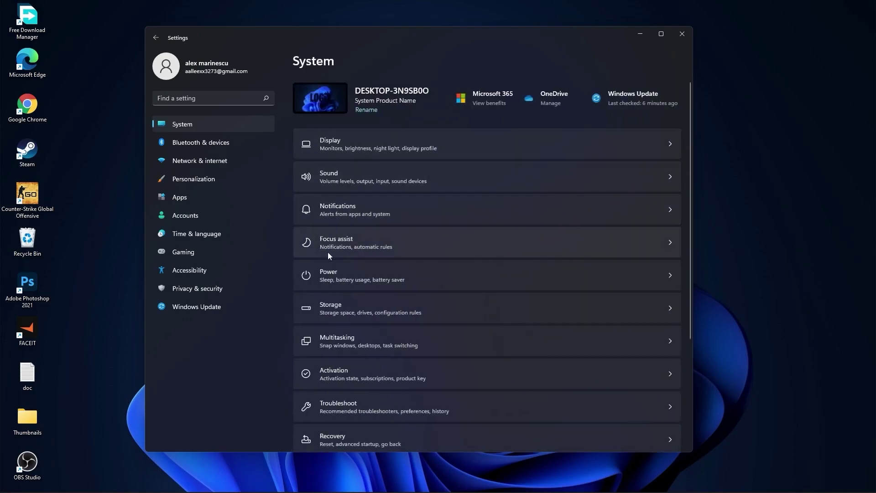
click(333, 239)
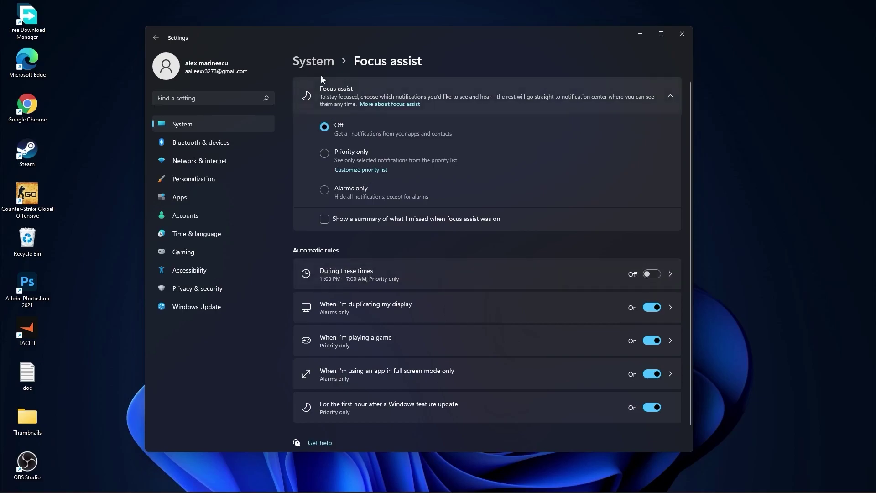
click(319, 62)
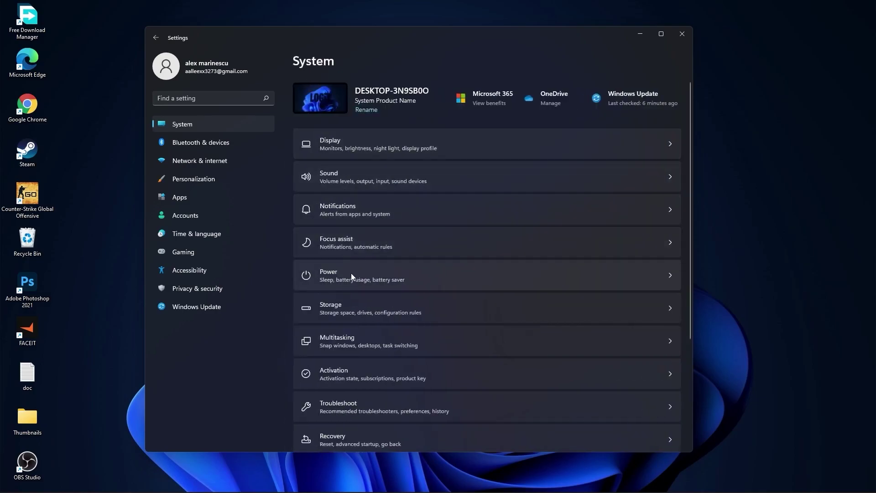
Keep Power mode at Best performance and return to the System page
click(339, 278)
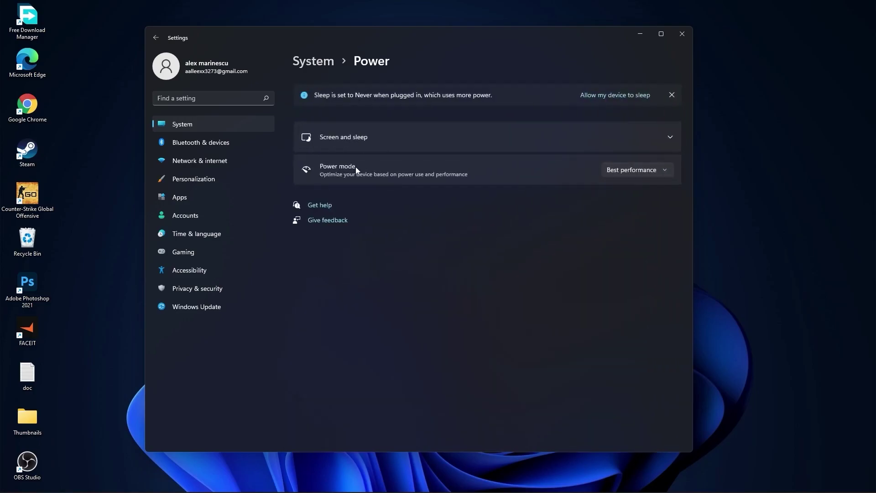
click(628, 167)
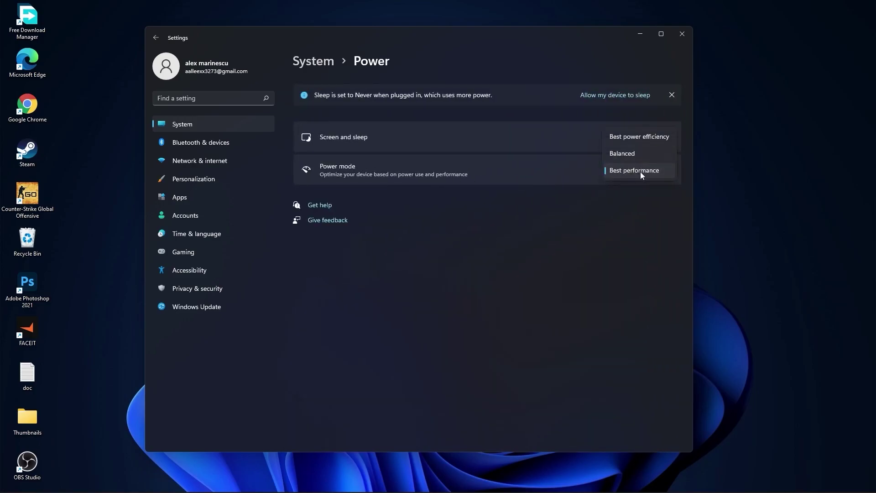
click(646, 172)
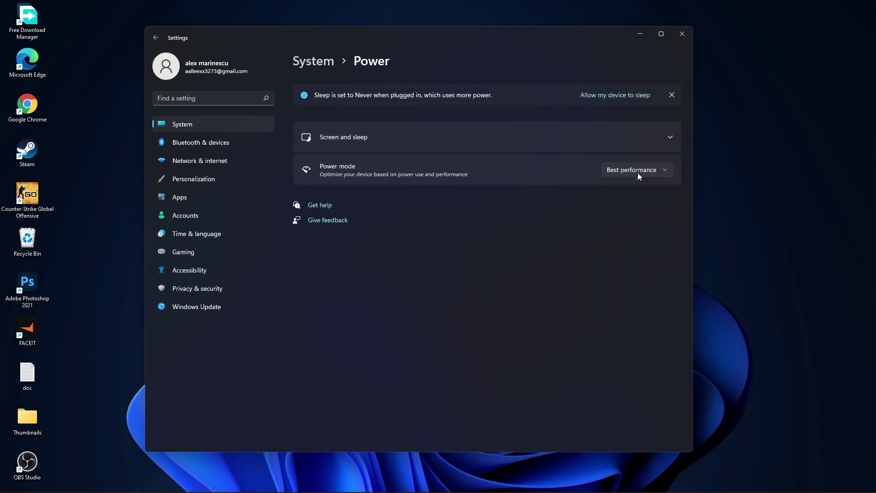
click(313, 61)
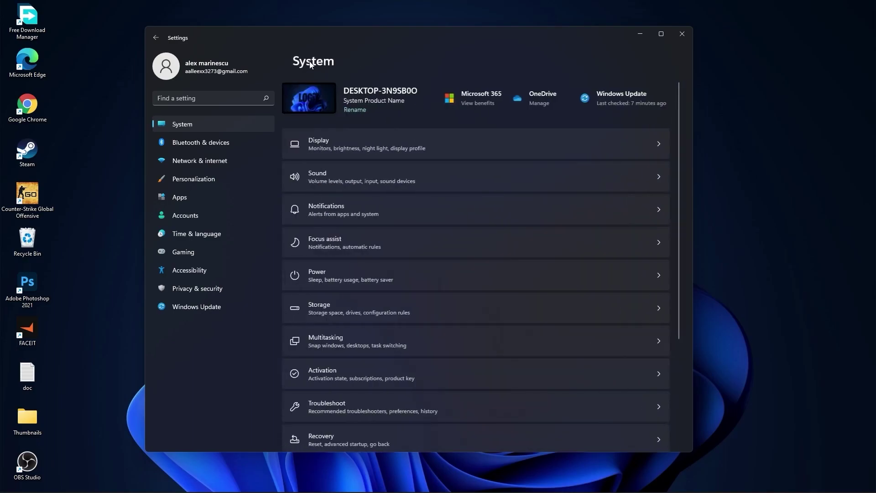
In Storage cleanup recommendations, include Downloads and permanently delete the 45.3 GB of files
click(338, 307)
scroll(315, 314, down, 5)
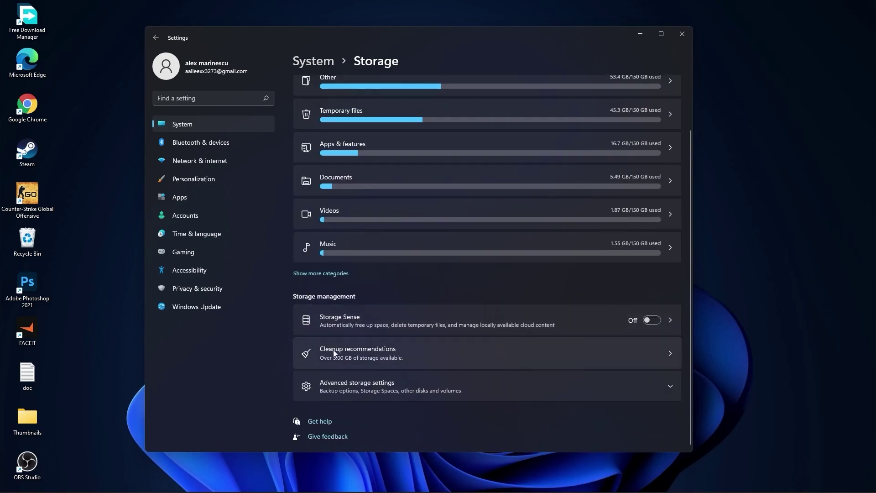
click(357, 350)
click(326, 131)
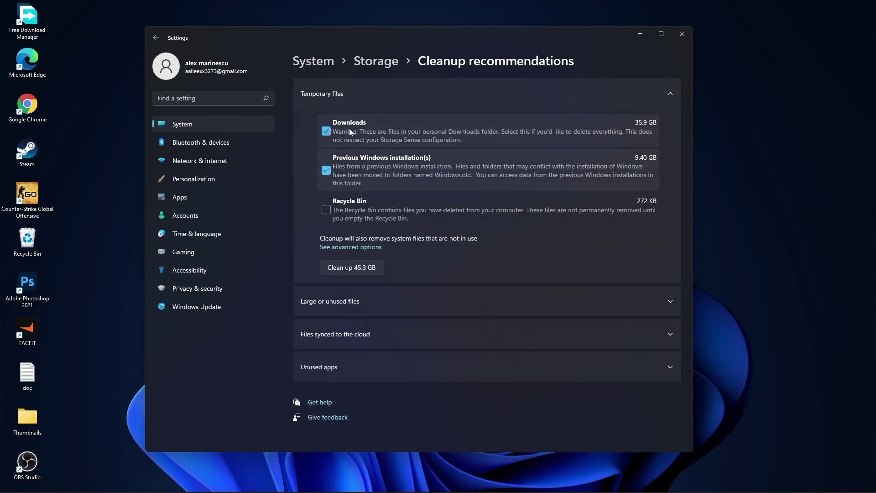
click(351, 269)
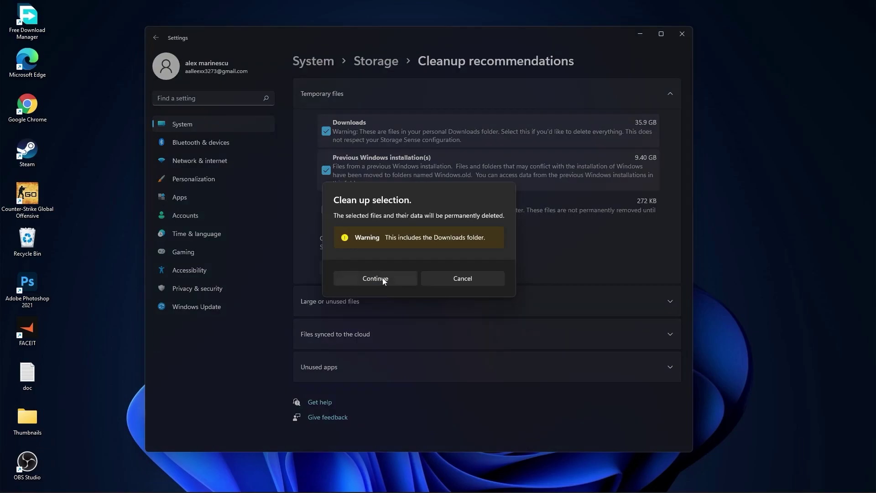
click(383, 279)
click(314, 65)
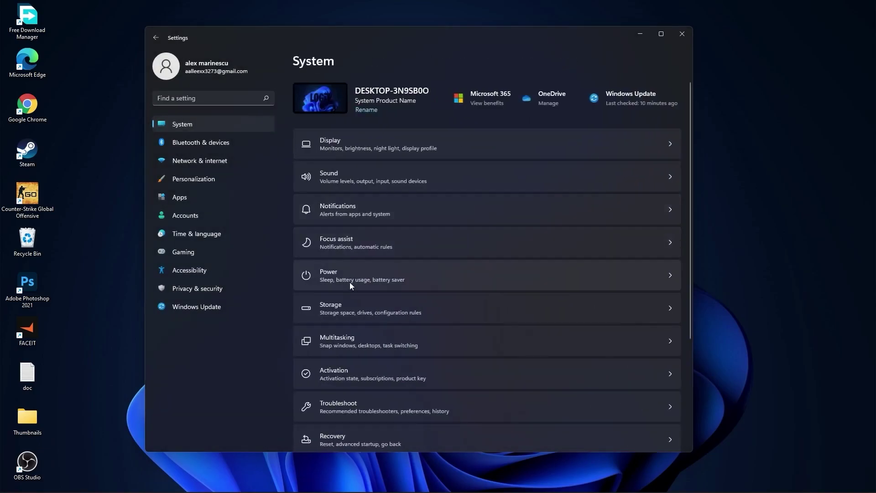
Confirm Snap windows and Remote Desktop are off, then open Clipboard settings showing history off
click(349, 338)
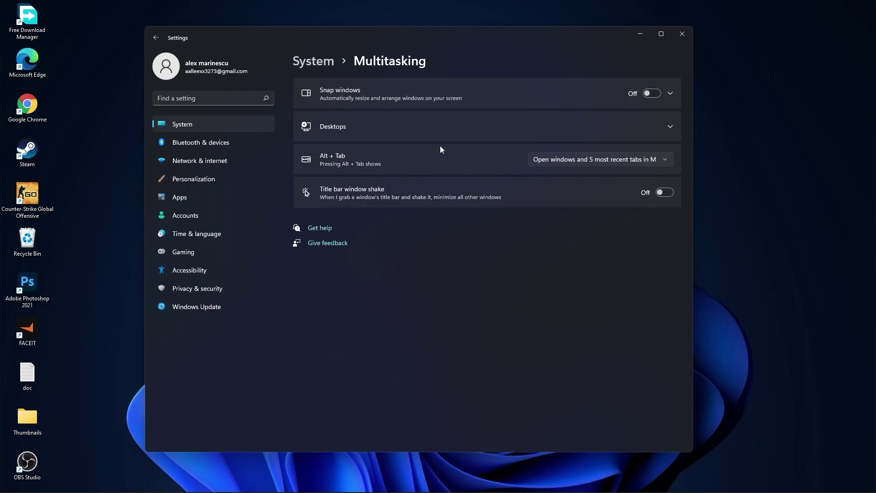
click(316, 68)
scroll(470, 303, down, 5)
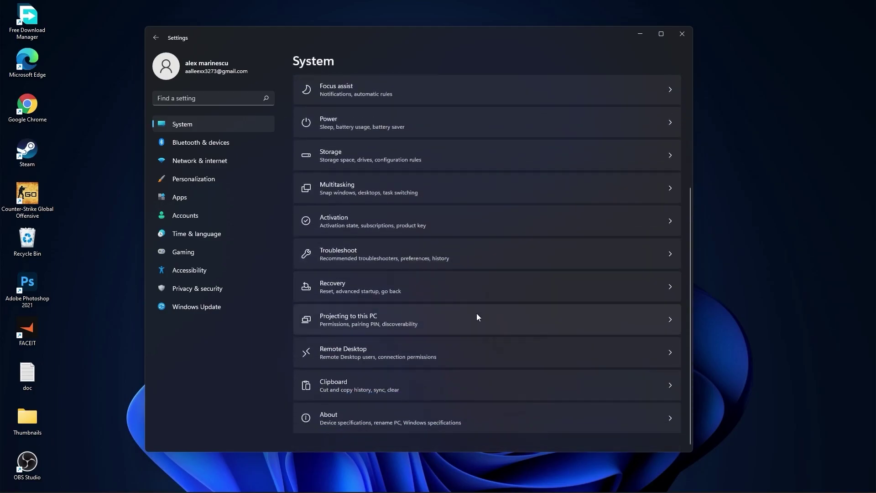
click(351, 354)
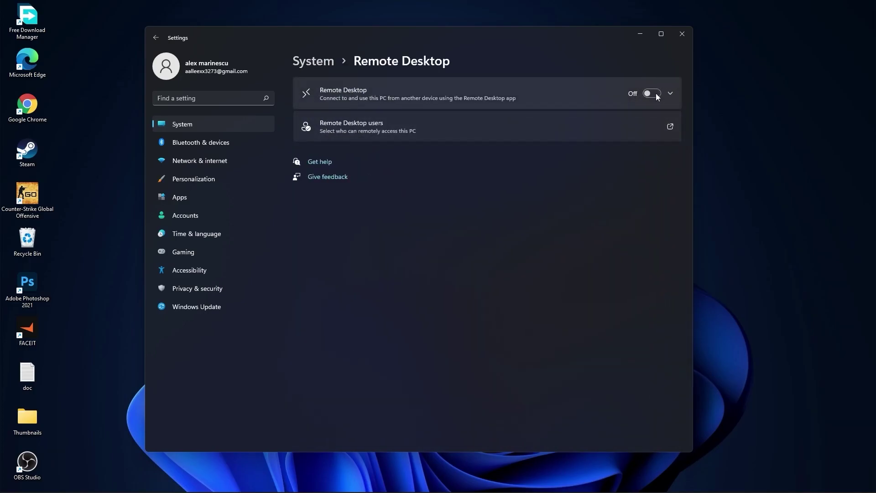
click(313, 60)
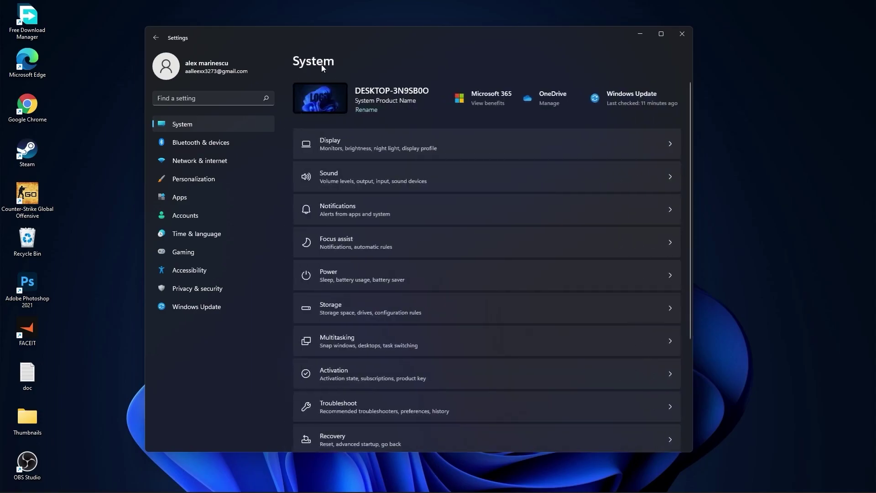
scroll(479, 315, down, 5)
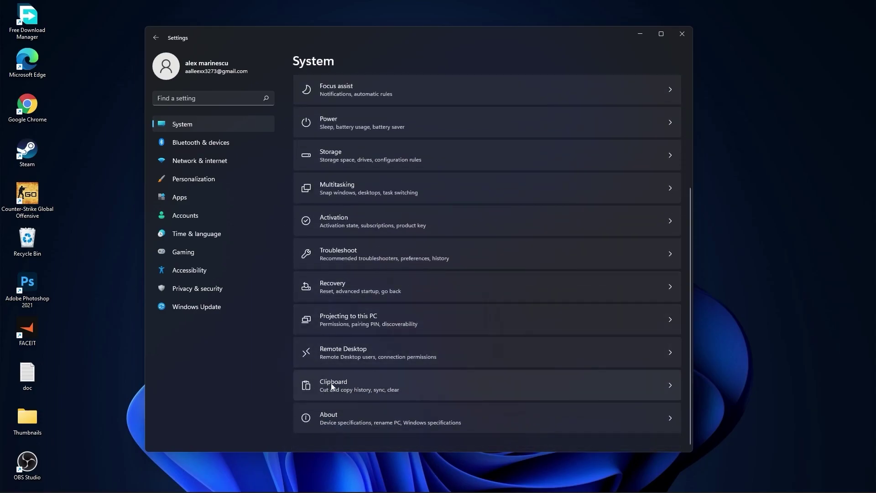
click(332, 387)
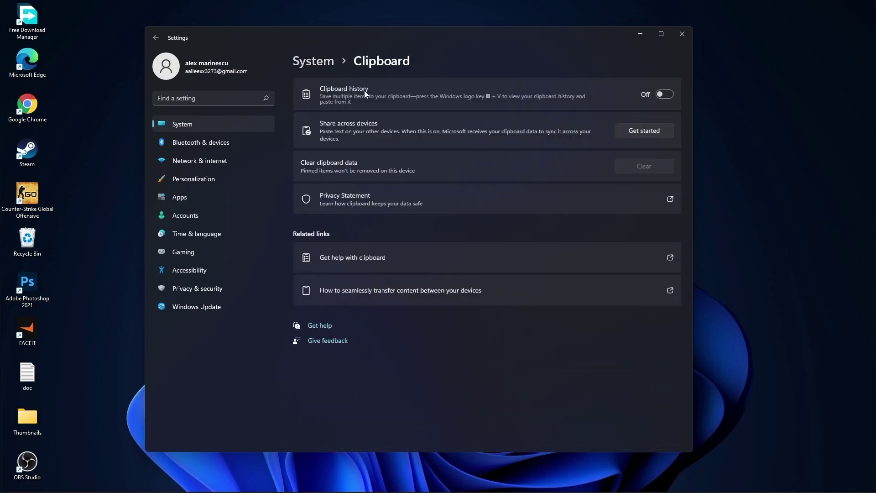
Switch the desktop background type to Slideshow in Personalization
click(319, 64)
click(208, 184)
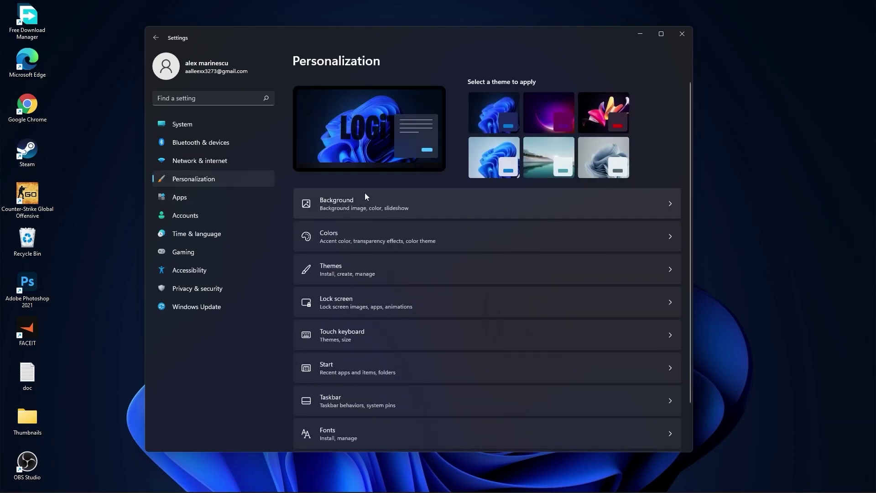
click(344, 203)
click(631, 187)
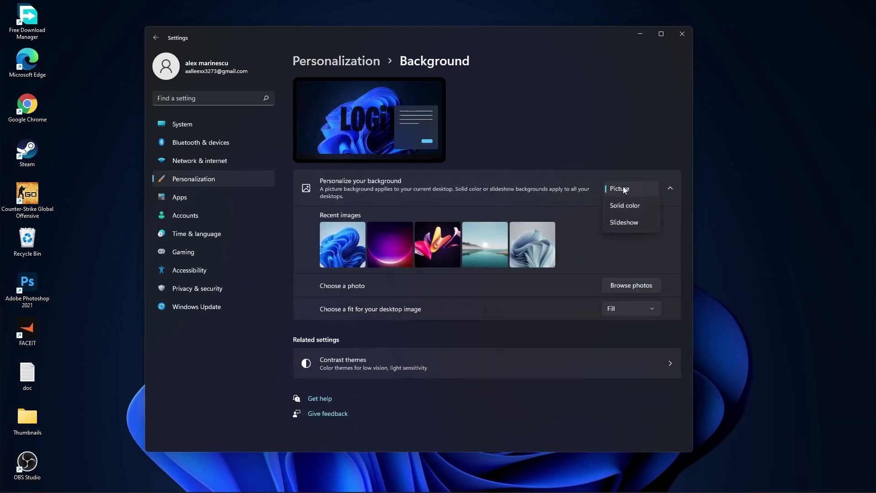
click(621, 222)
Show the options for Adobe Photoshop 2021 in the installed apps list
click(195, 200)
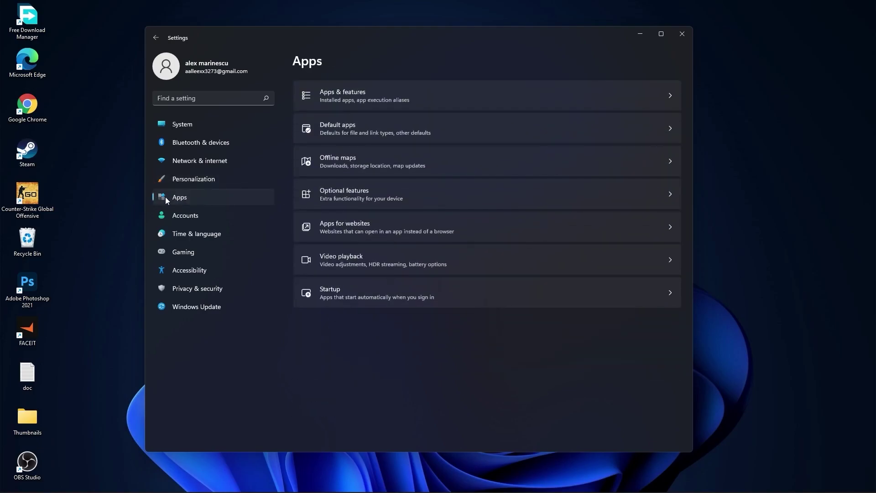
click(363, 95)
scroll(508, 317, down, 5)
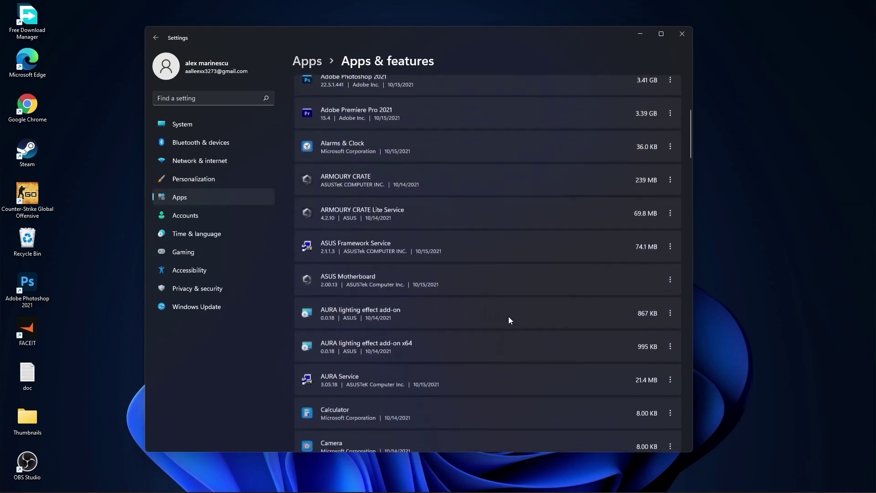
scroll(507, 321, up, 5)
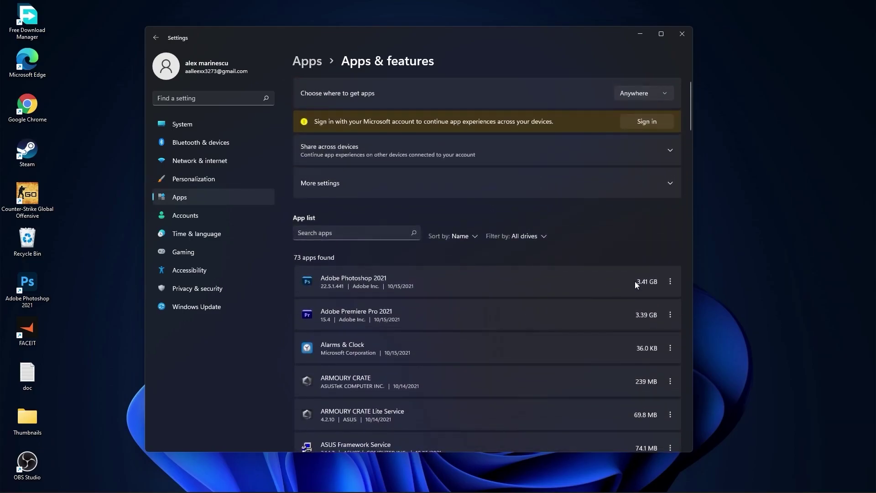
click(668, 282)
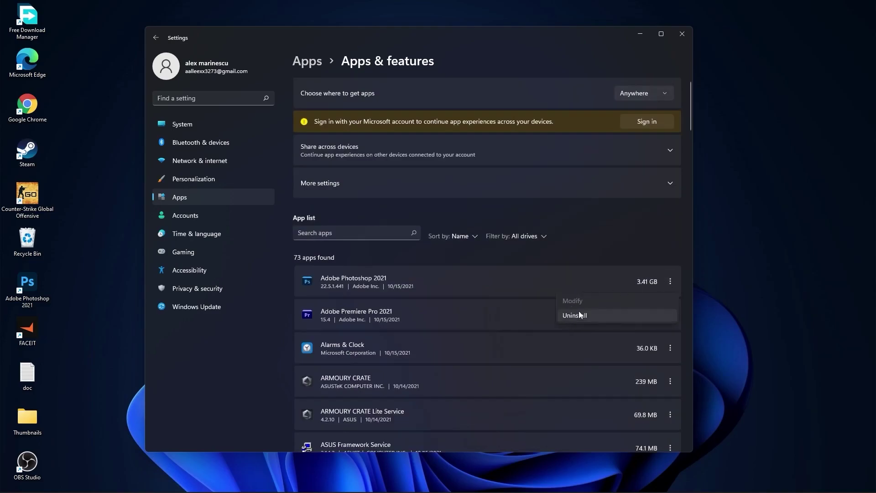
Stop the controller button from opening Xbox Game Bar
click(166, 251)
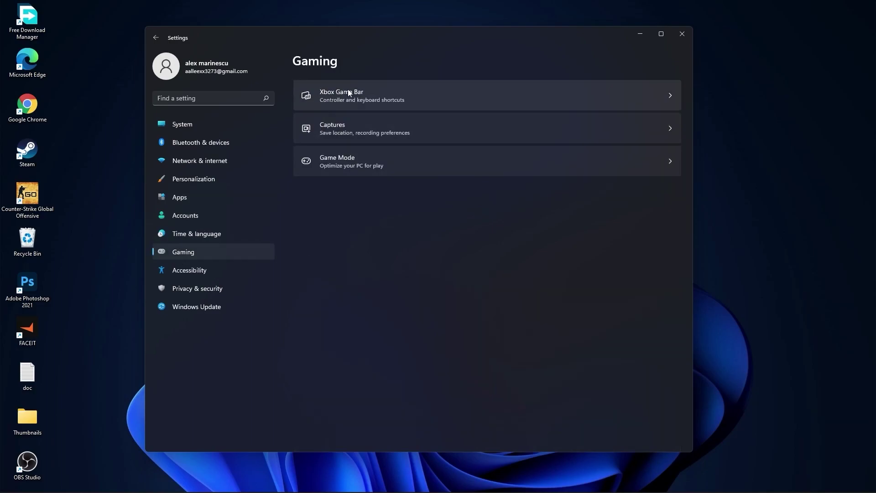
click(372, 93)
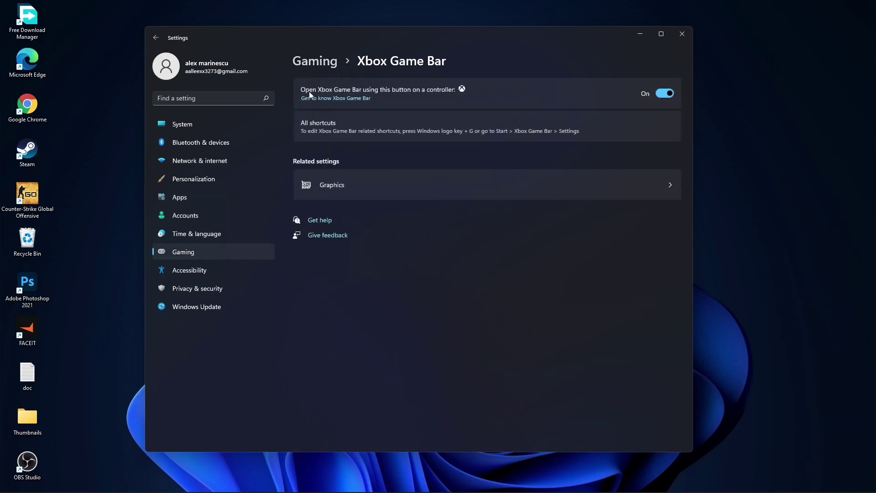
click(665, 94)
click(319, 60)
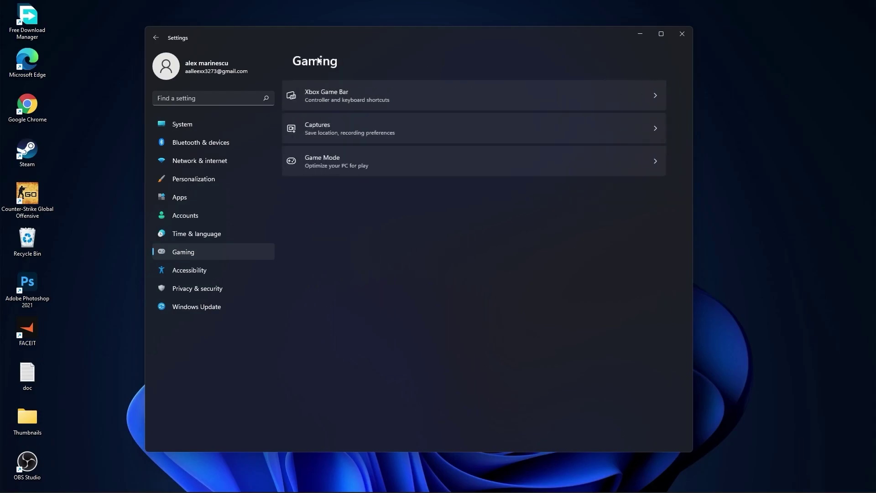
Turn off background recording, game audio capture and mouse cursor capture, then open Game Mode
click(342, 123)
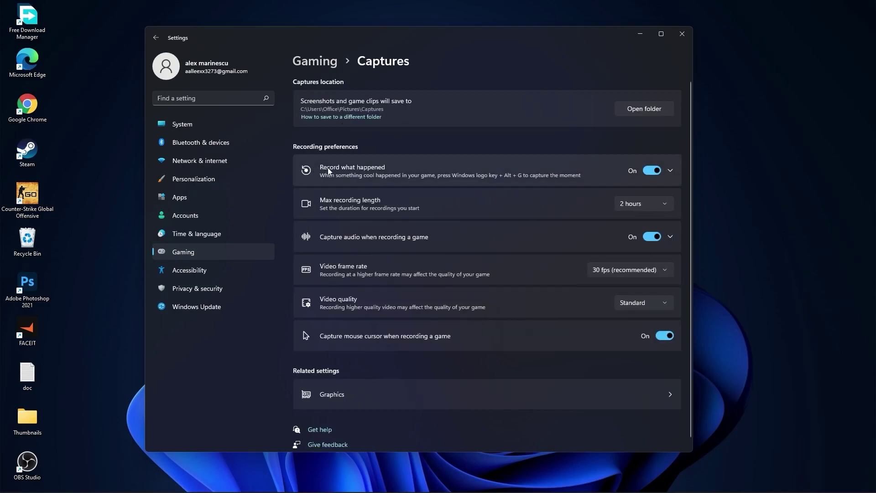
click(651, 172)
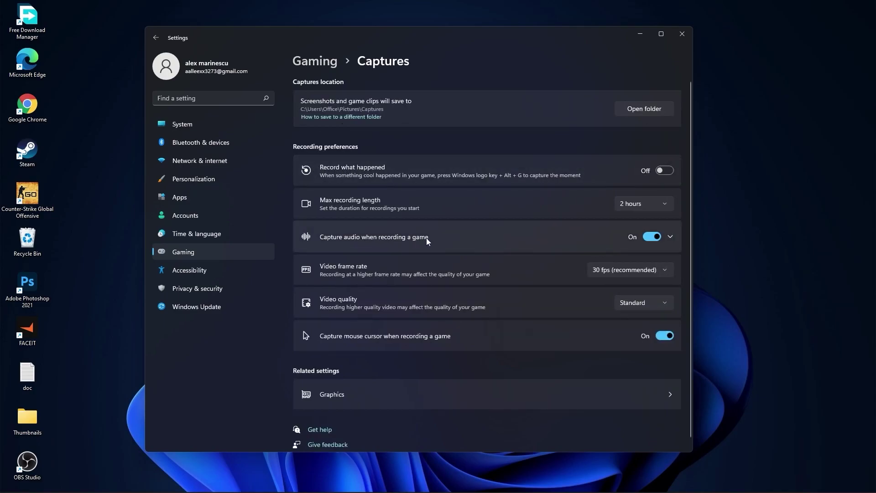
click(660, 237)
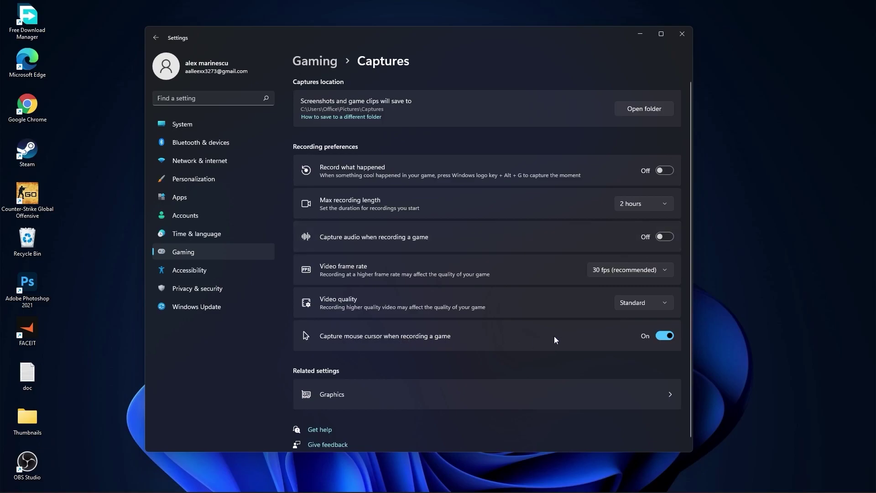
click(664, 335)
click(315, 62)
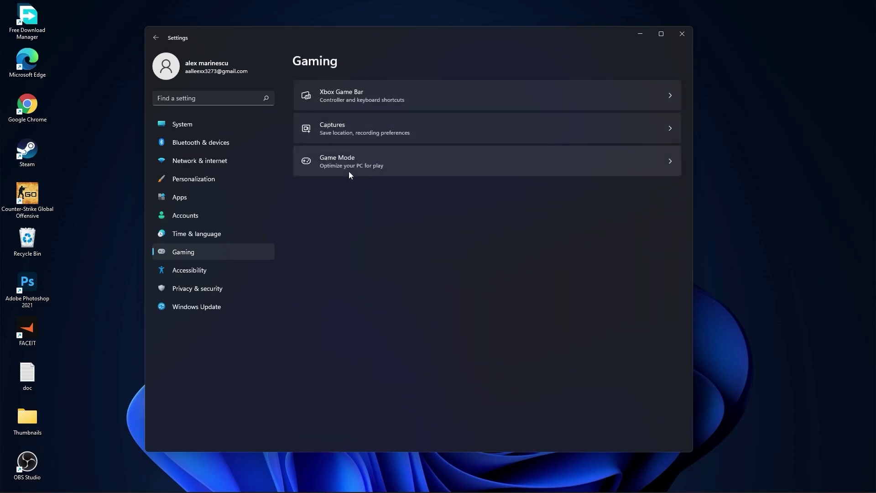
click(346, 160)
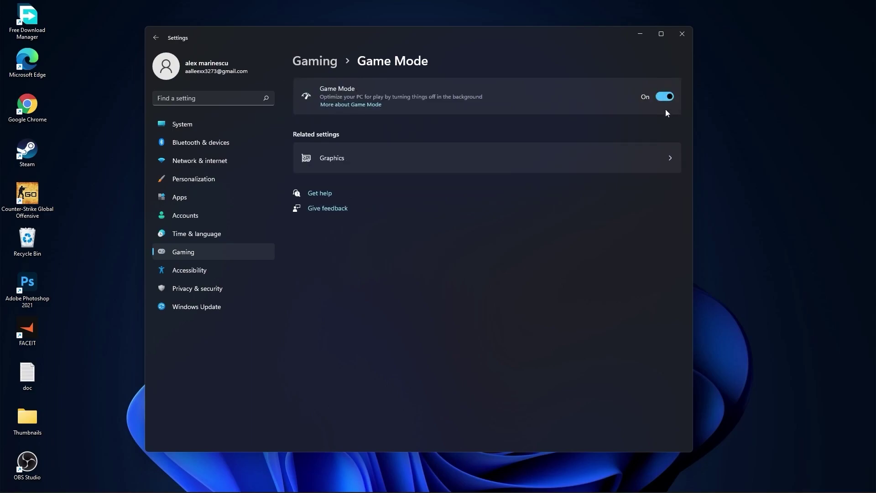
In Privacy & security, review the General, Speech, and Inking & typing personalization pages
click(183, 252)
click(216, 292)
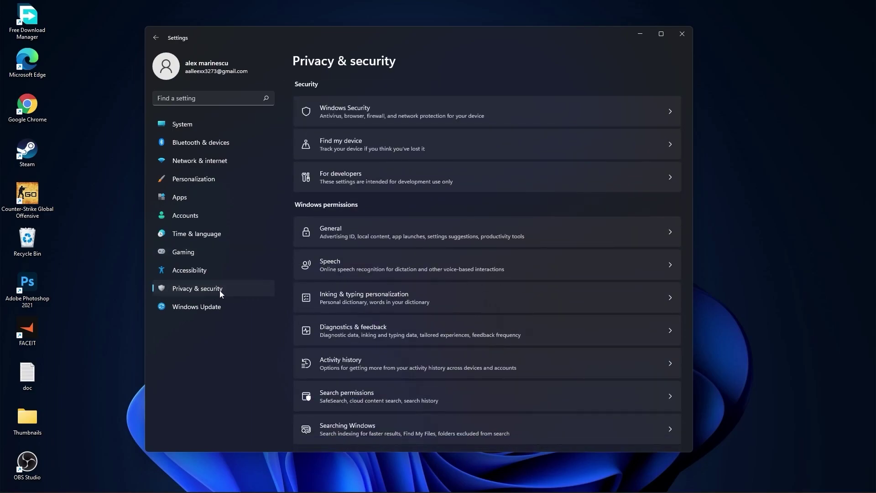
click(352, 231)
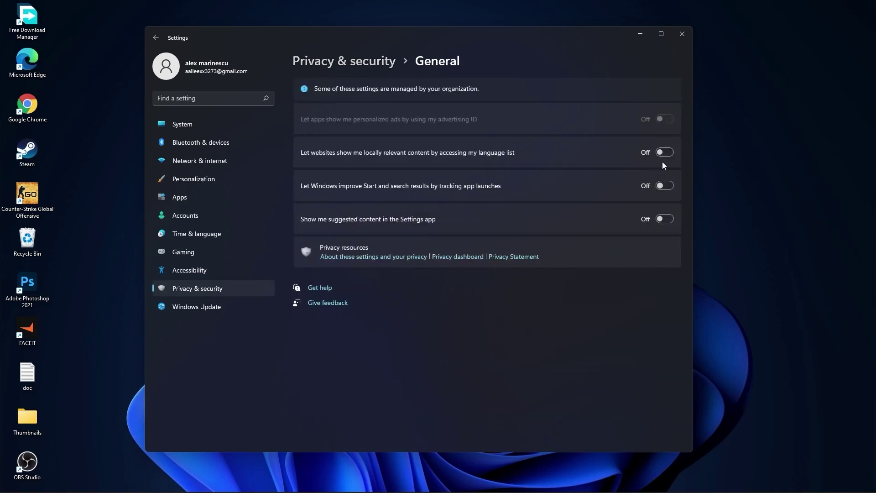
click(362, 63)
click(353, 263)
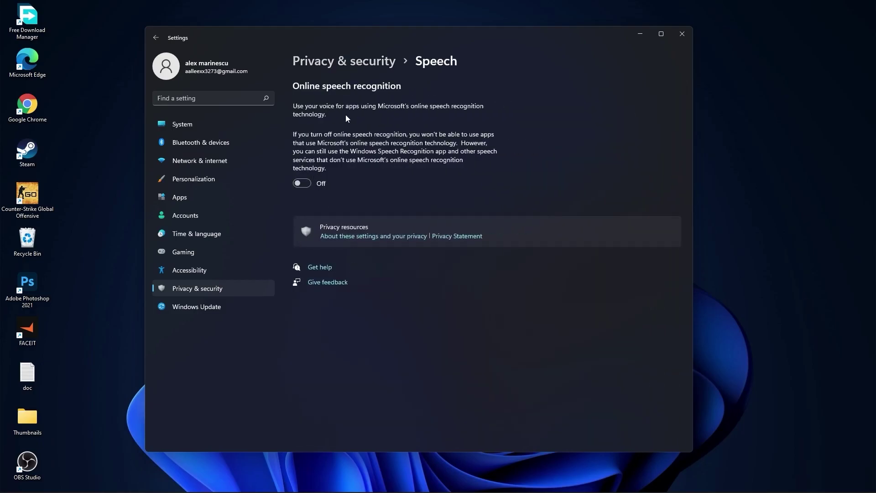
click(354, 63)
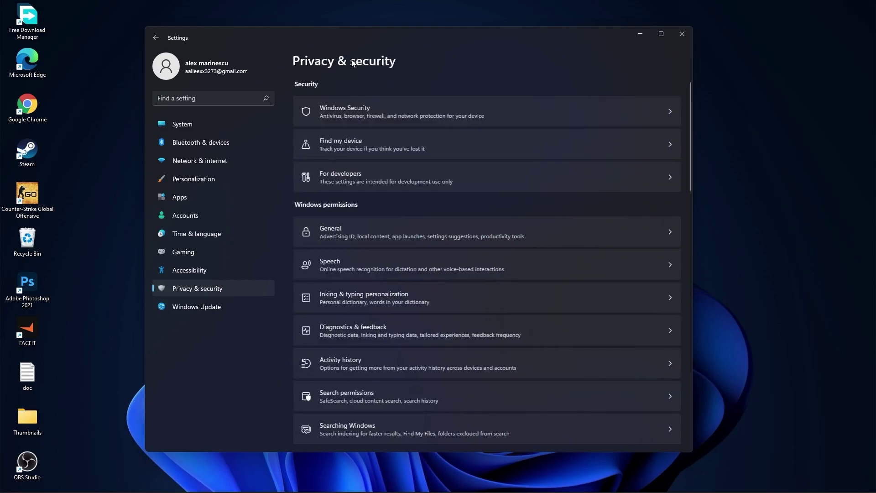
click(397, 298)
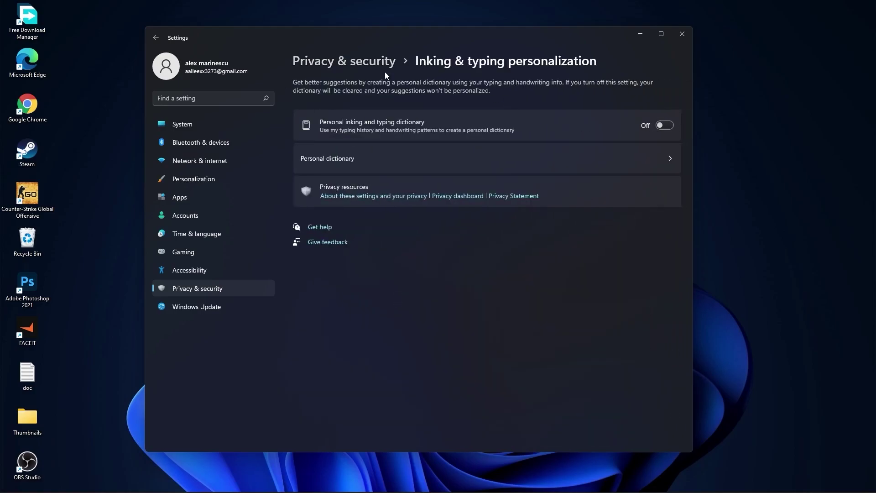
click(360, 62)
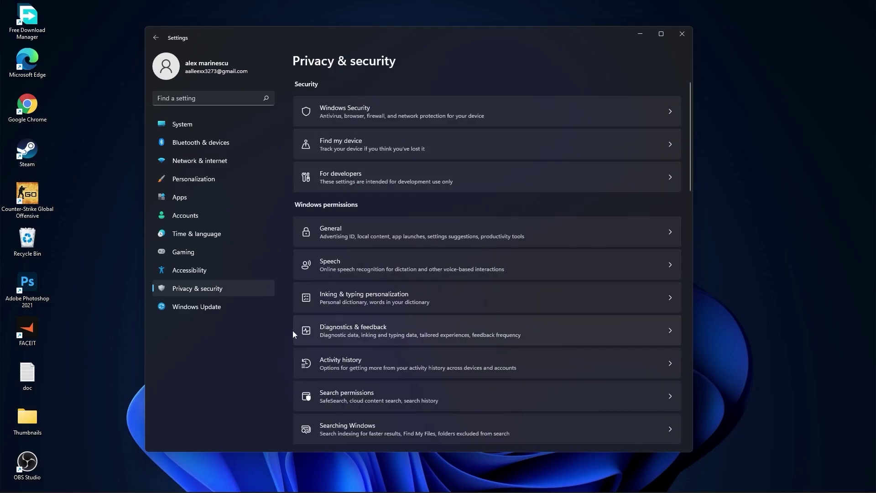
Review Diagnostics & feedback and Activity history, then open the Searching Windows settings
click(371, 332)
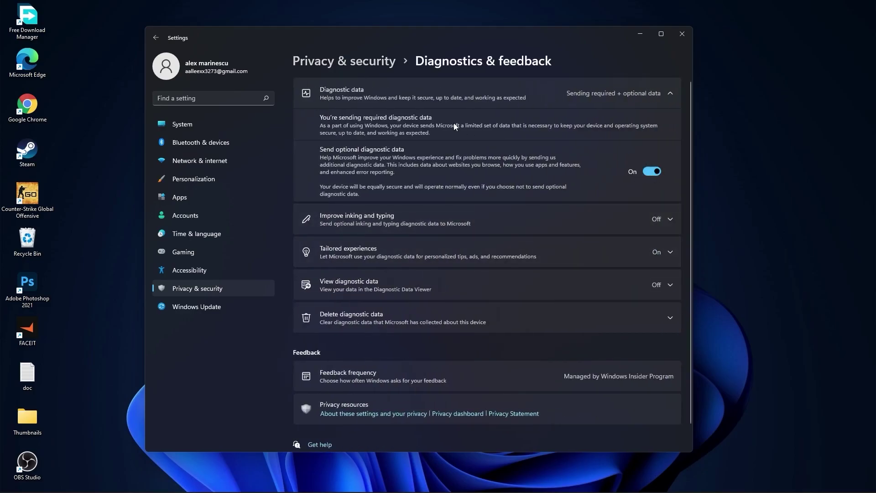
click(361, 62)
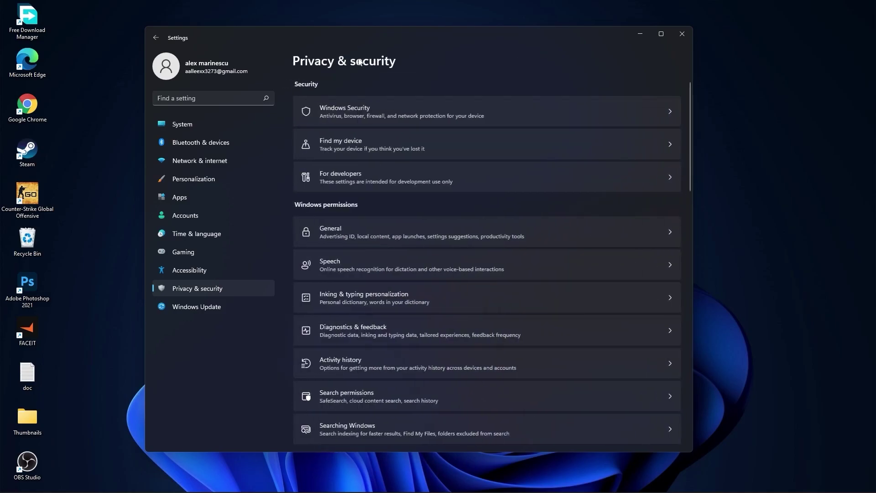
click(351, 364)
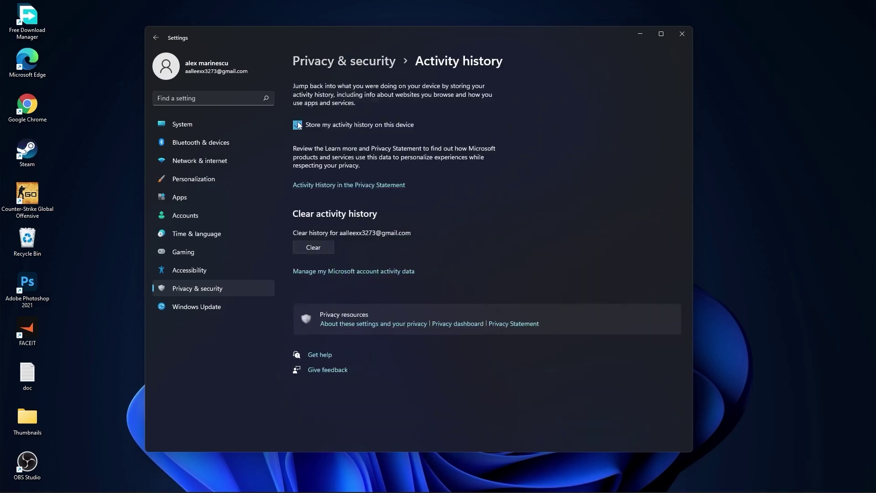
click(335, 62)
scroll(434, 245, down, 5)
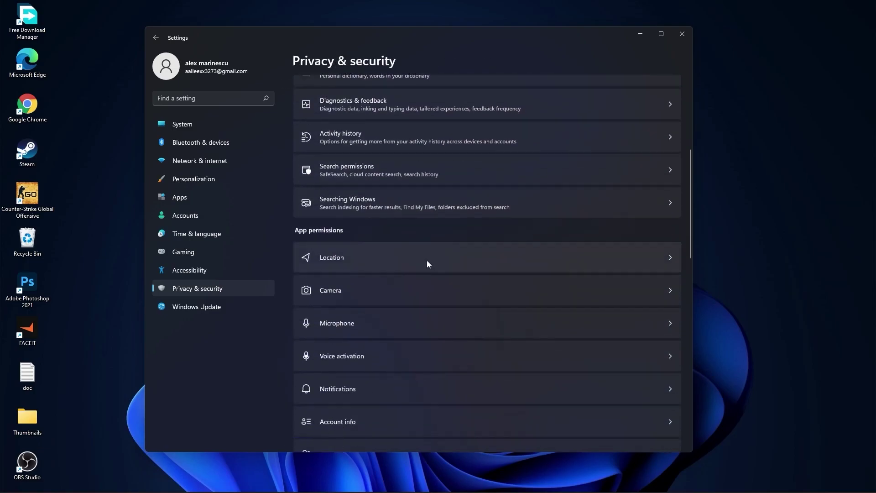
click(344, 202)
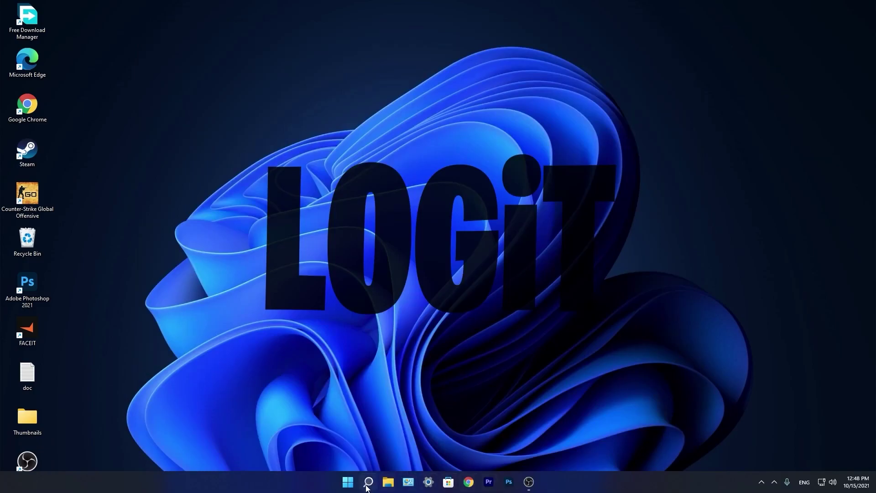
Launch Task Manager via search 'task' and disable CCXProcess and Cortana as startup apps
click(368, 482)
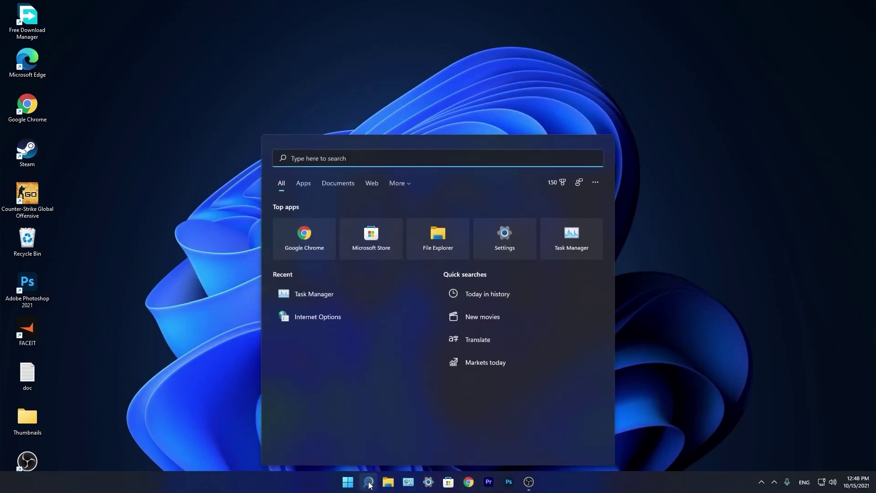
text(task)
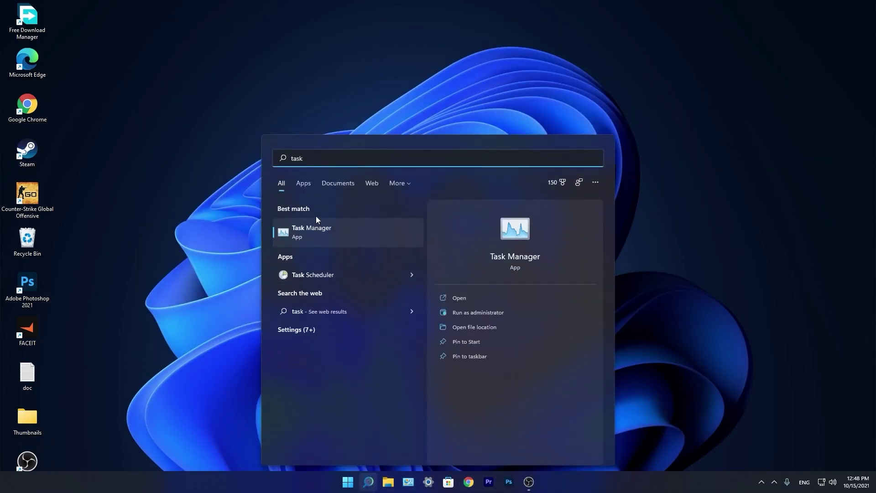
click(322, 232)
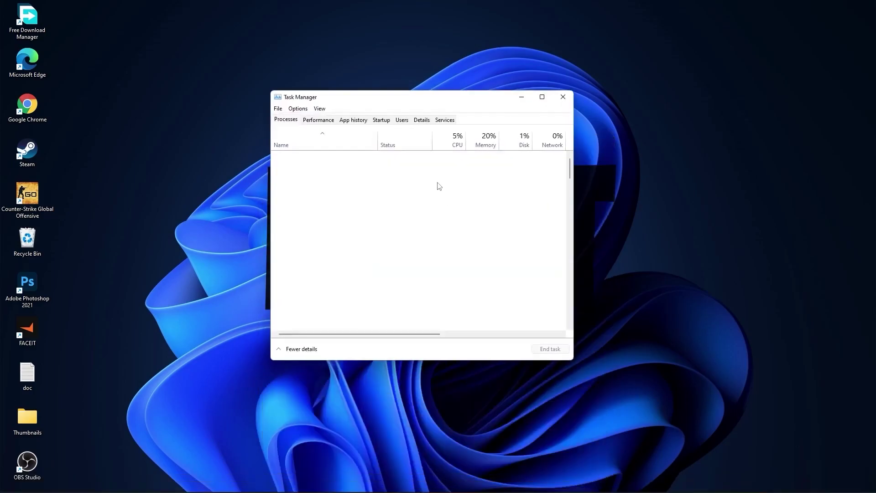
click(379, 119)
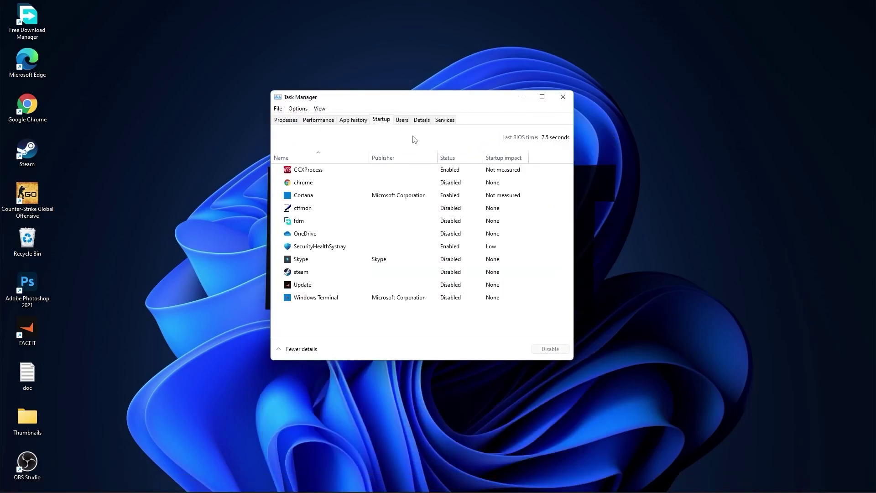
right_click(451, 171)
click(476, 177)
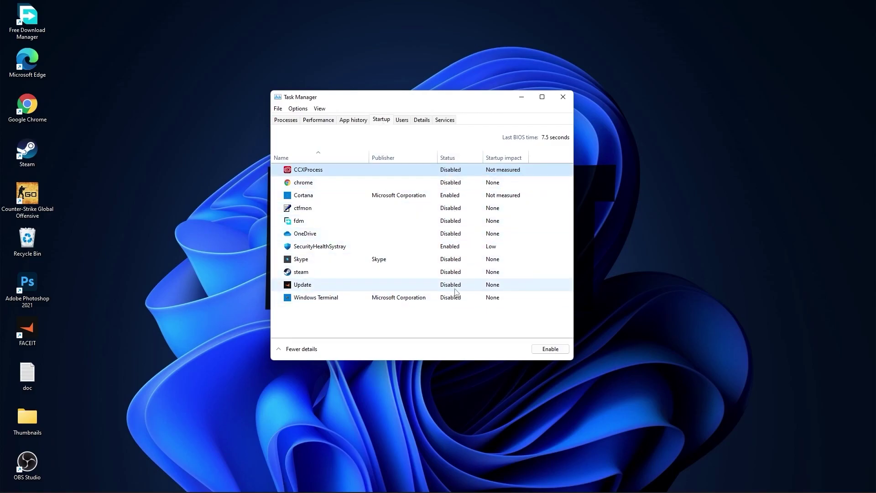
click(451, 195)
Launch Defragment and Optimize Drives via 'optimi', optimize the C: SSD, and analyze HDD (D:)
click(564, 96)
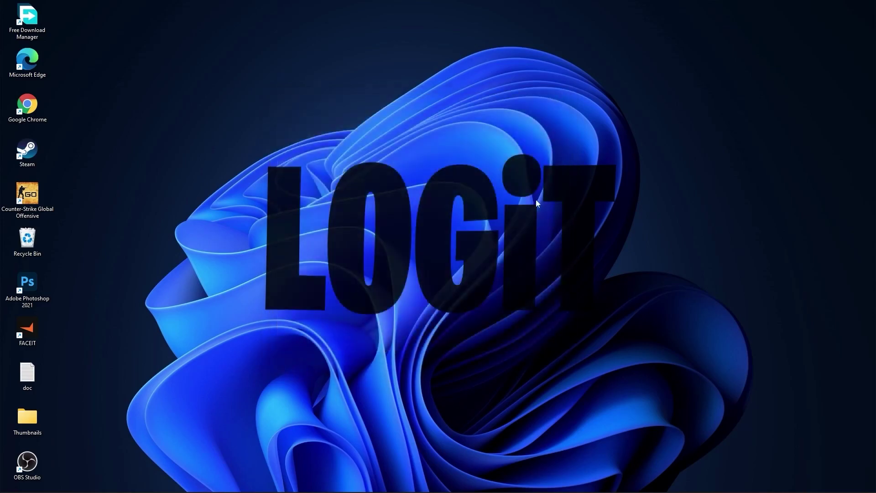
click(369, 487)
text(optimi)
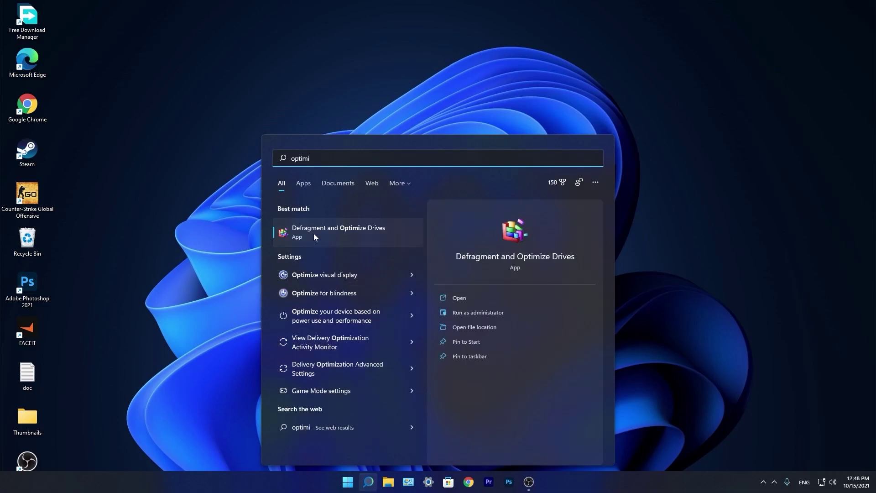
click(350, 229)
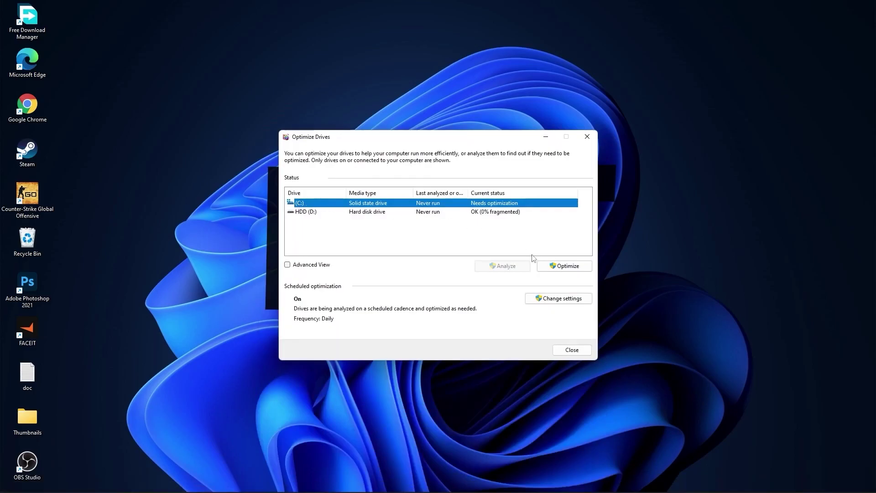
click(574, 266)
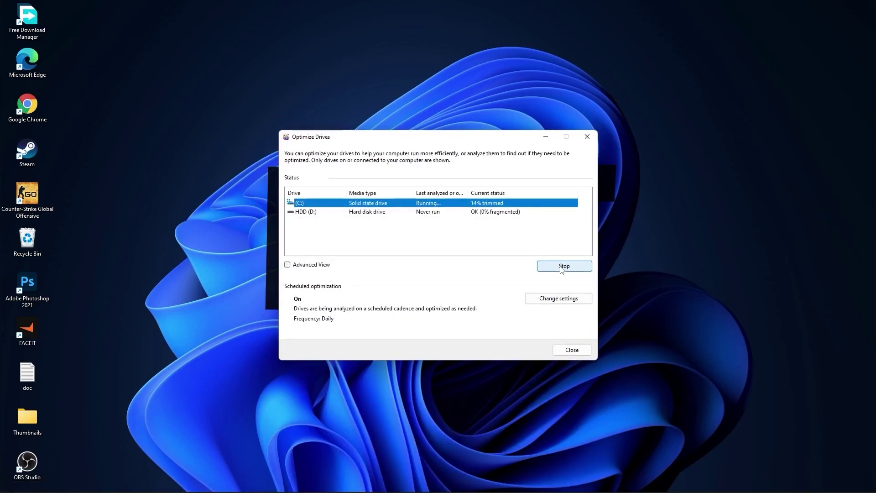
click(323, 213)
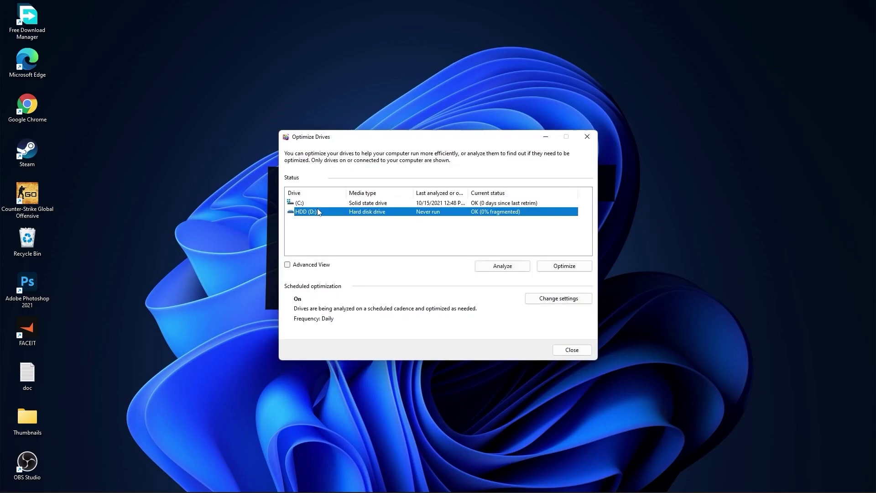
click(502, 268)
Start optimizing HDD (D:), then open 'temp' via Run and delete all Windows Temp items
click(576, 266)
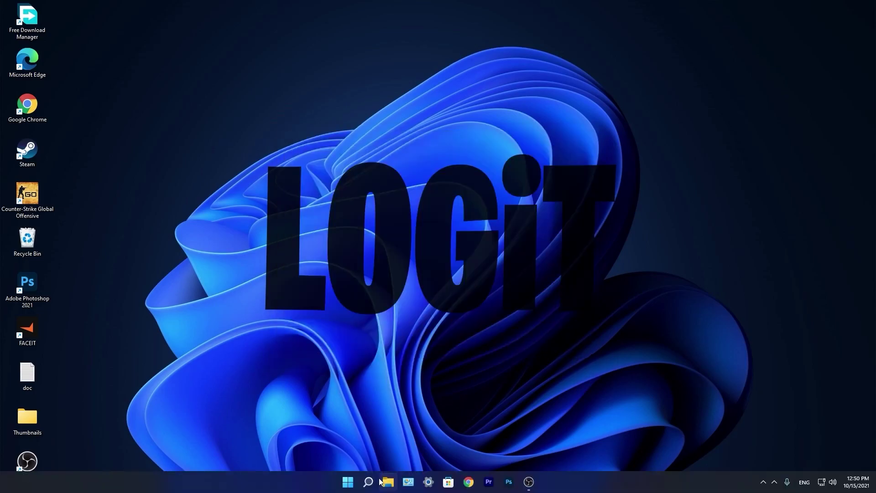
click(367, 483)
text(run)
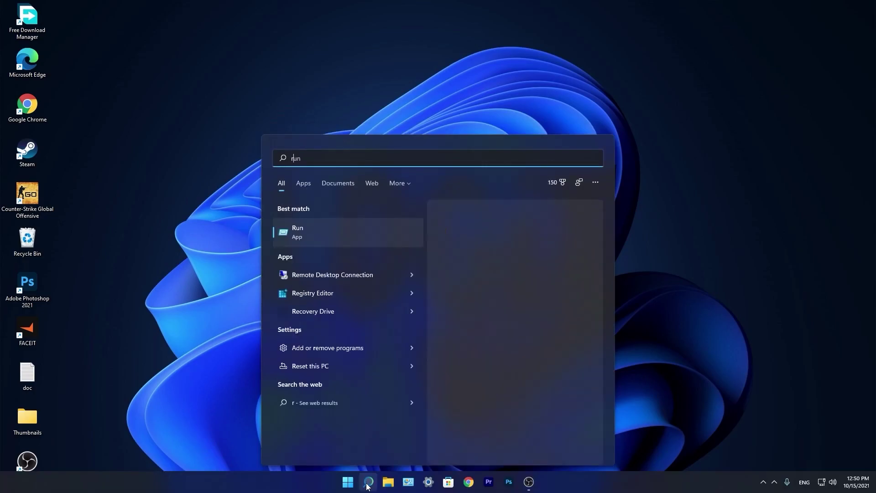
click(311, 232)
text(tem)
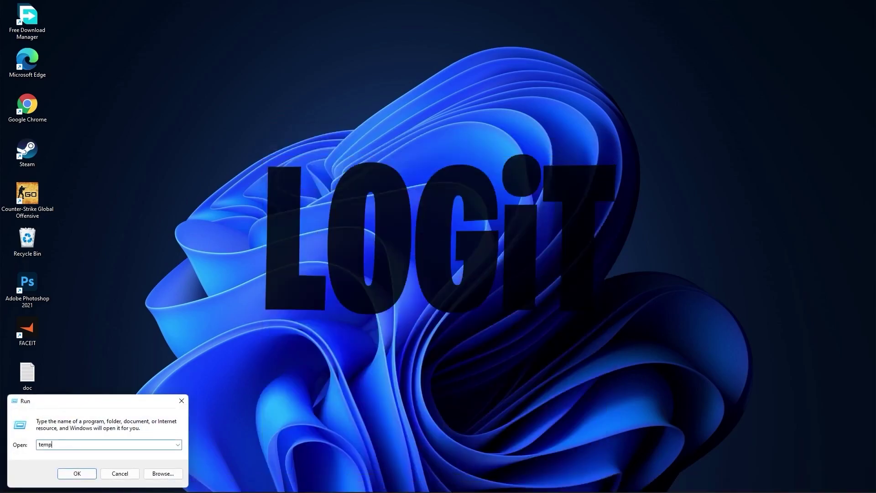
text(p)
click(83, 473)
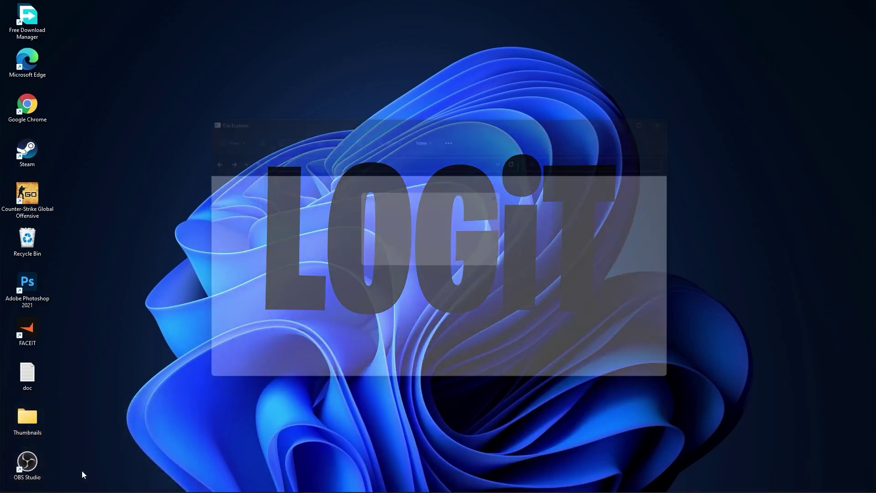
click(444, 263)
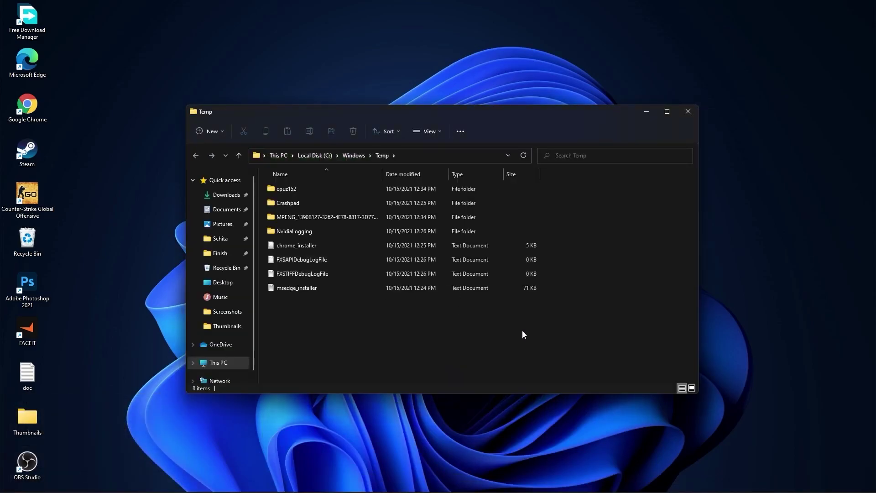
drag(525, 332, 330, 189)
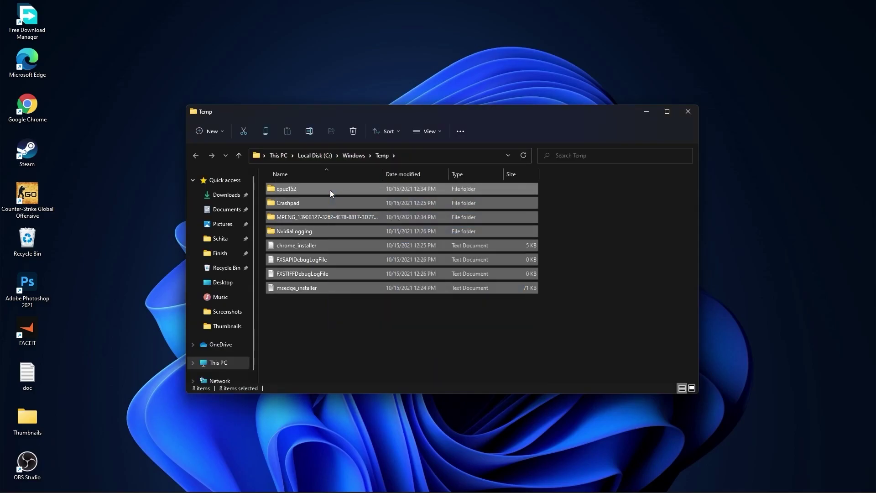
right_click(330, 190)
click(397, 201)
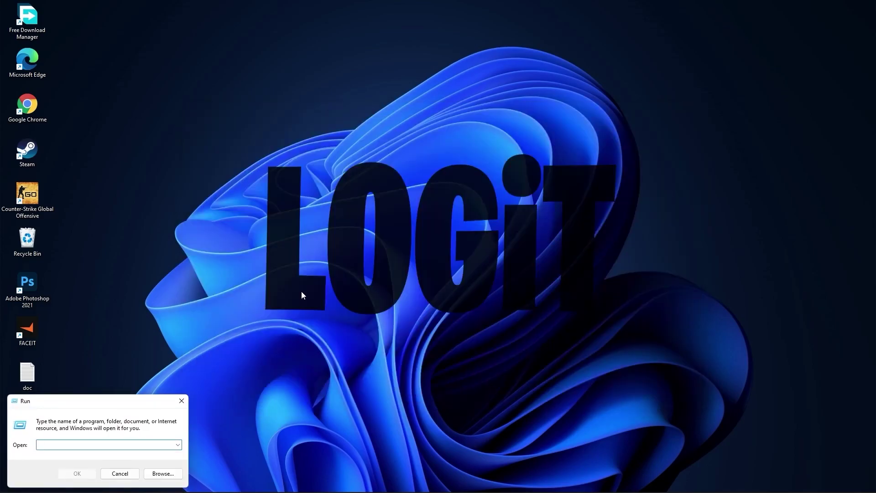
Delete all eight items in the user %temp% folder
text(%temp%)
click(77, 474)
drag(490, 338, 345, 192)
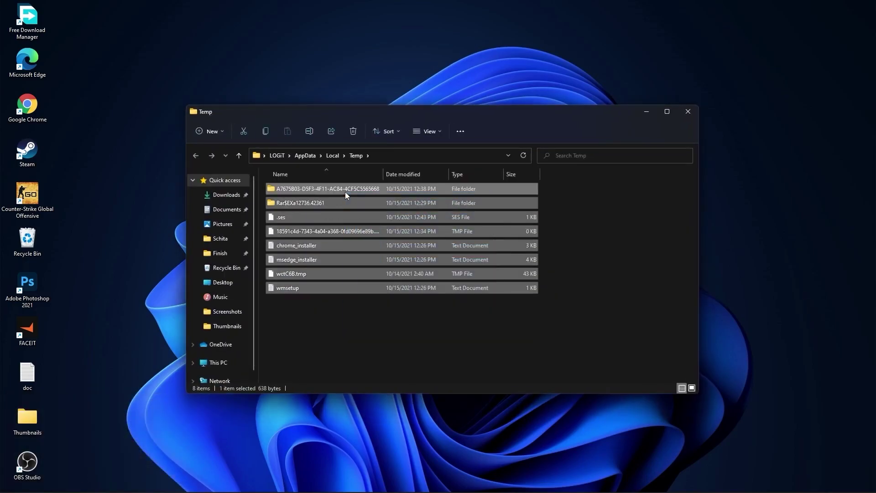
right_click(345, 191)
click(413, 203)
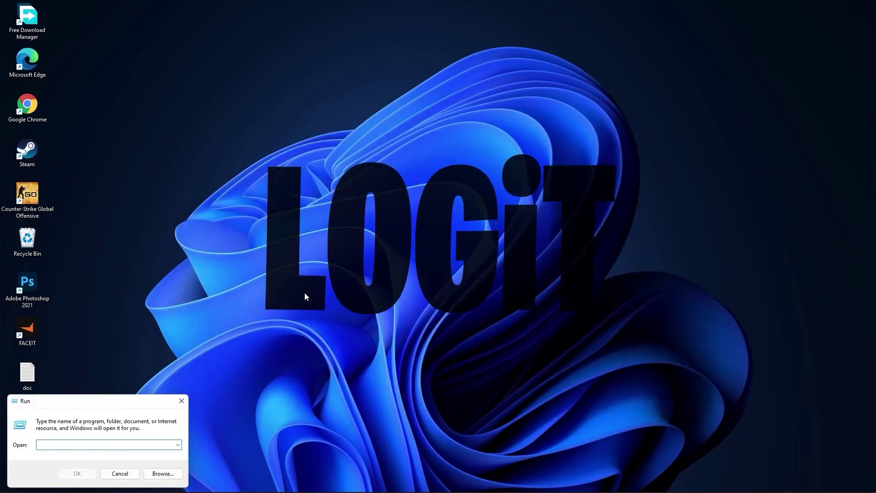
Open the Prefetch folder, grant access, and select all 139 of its files
text(prefetch)
click(79, 475)
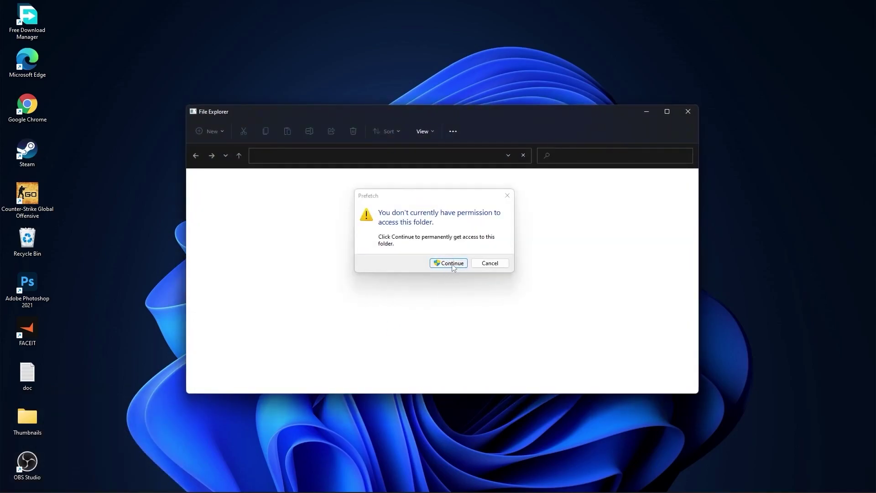
click(451, 263)
drag(534, 205, 442, 372)
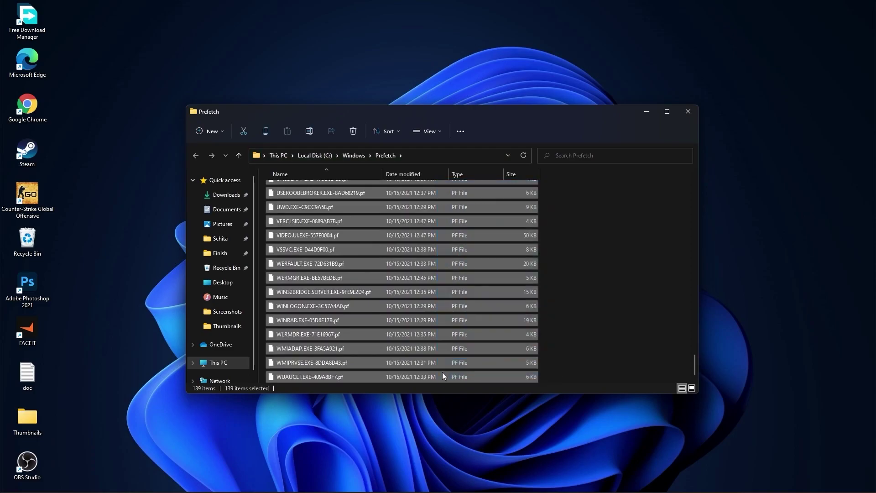
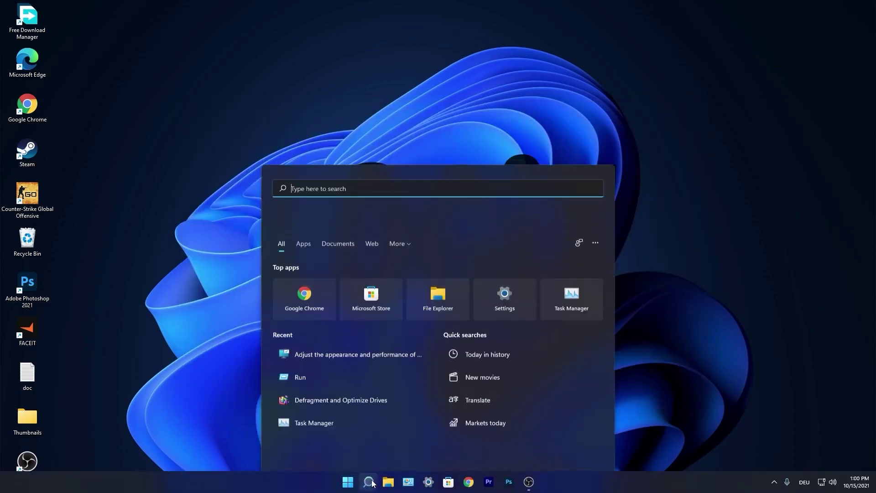
Search Start for 'performance' and open 'Adjust the appearance and performance of Windows'
text(performance)
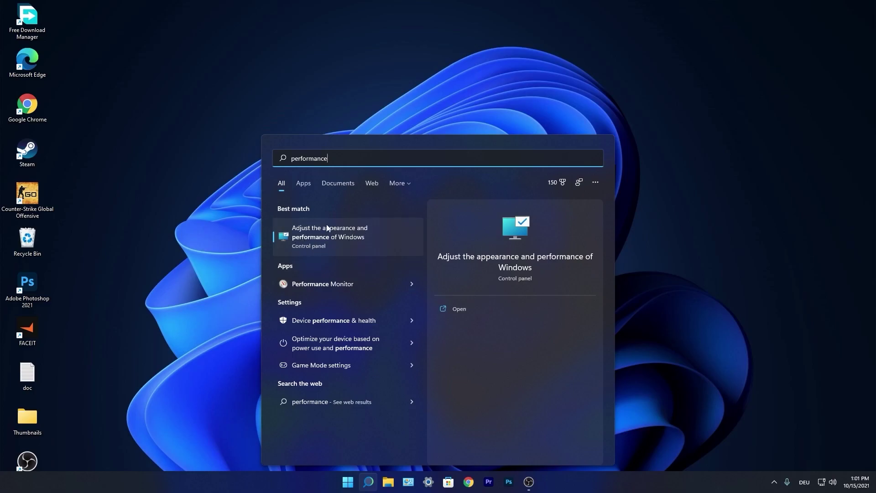
click(333, 238)
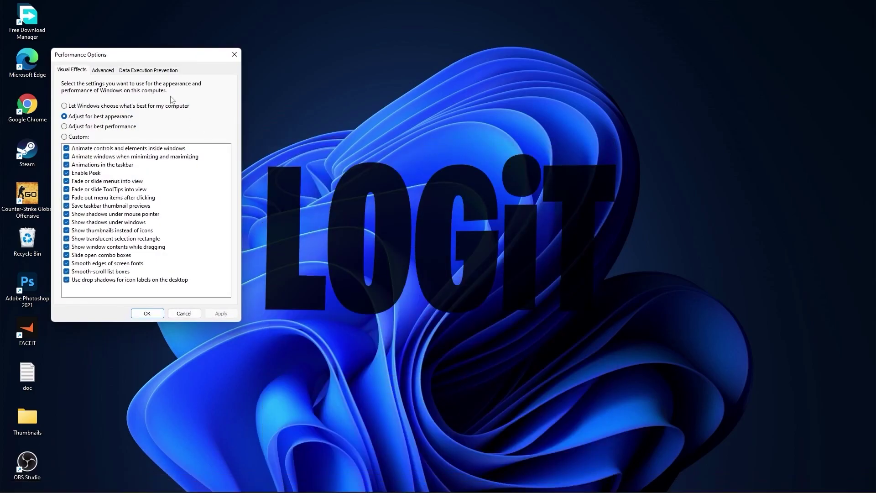
Set visual effects to best performance, keeping only smooth screen-font edges and thumbnails, and apply
drag(137, 58, 428, 117)
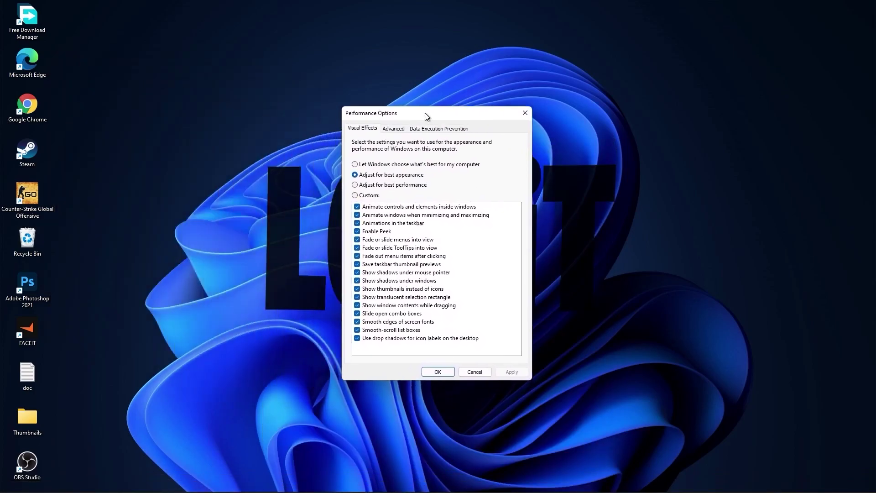
click(356, 185)
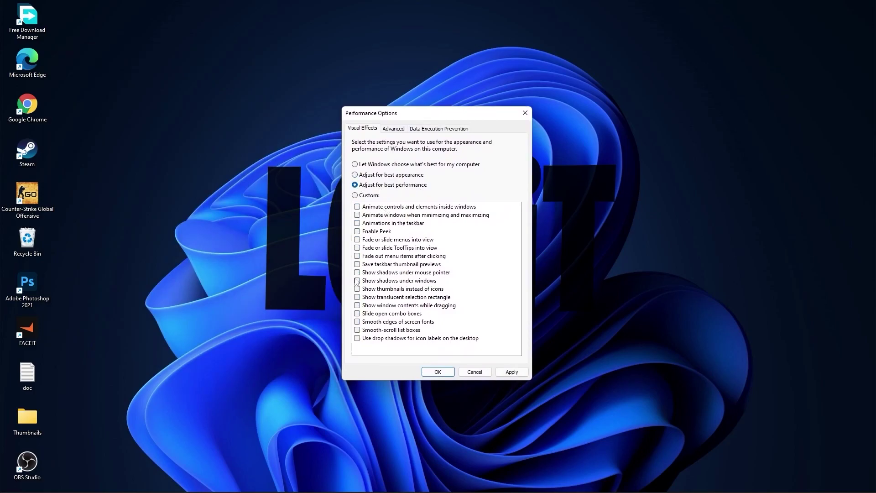
click(355, 195)
click(360, 322)
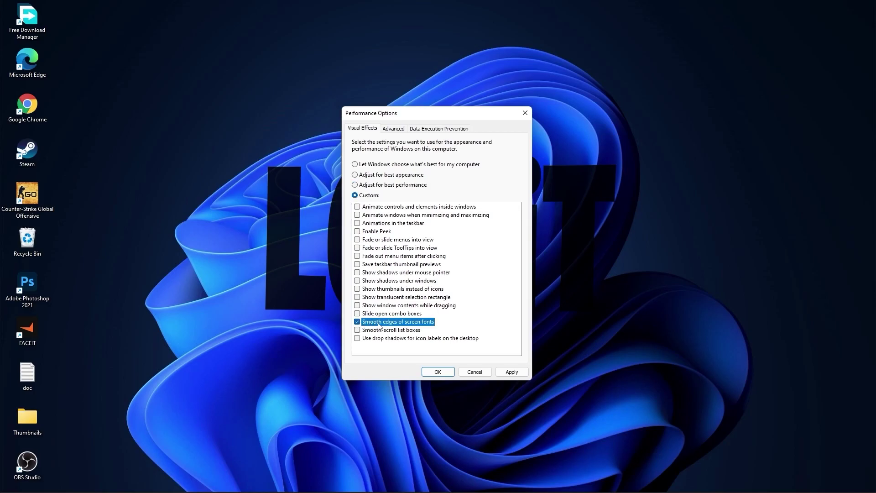
click(357, 289)
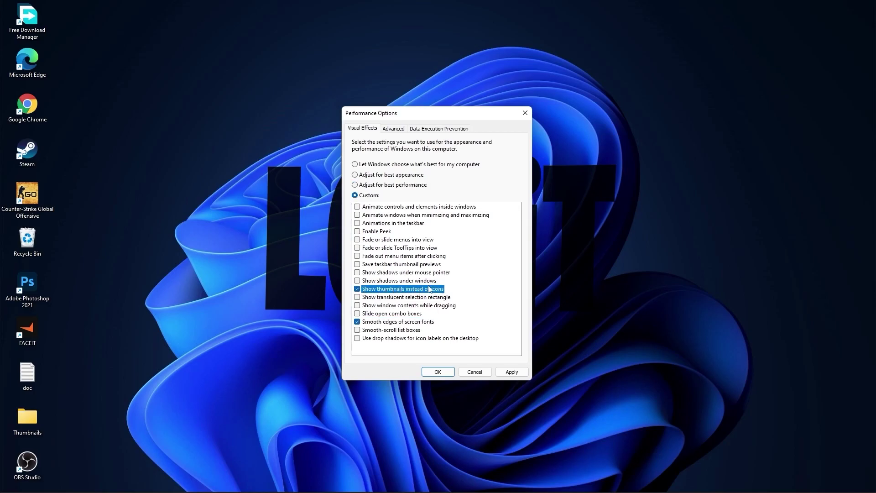
click(512, 372)
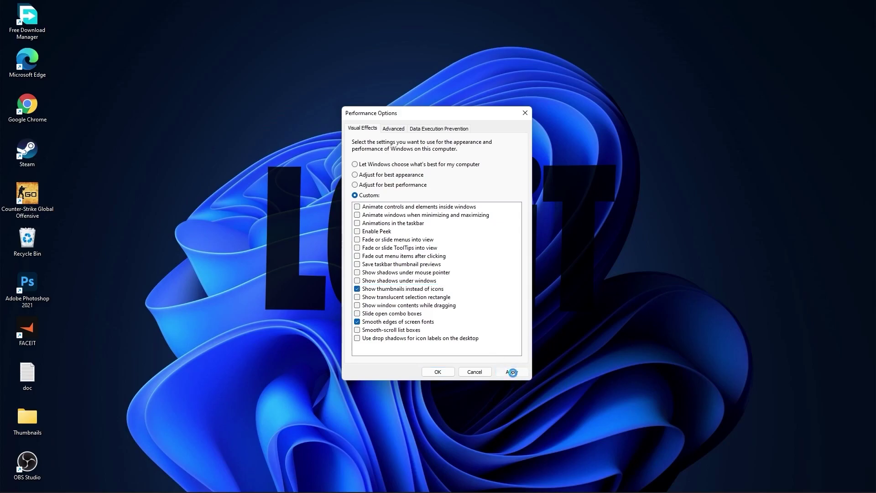
click(437, 372)
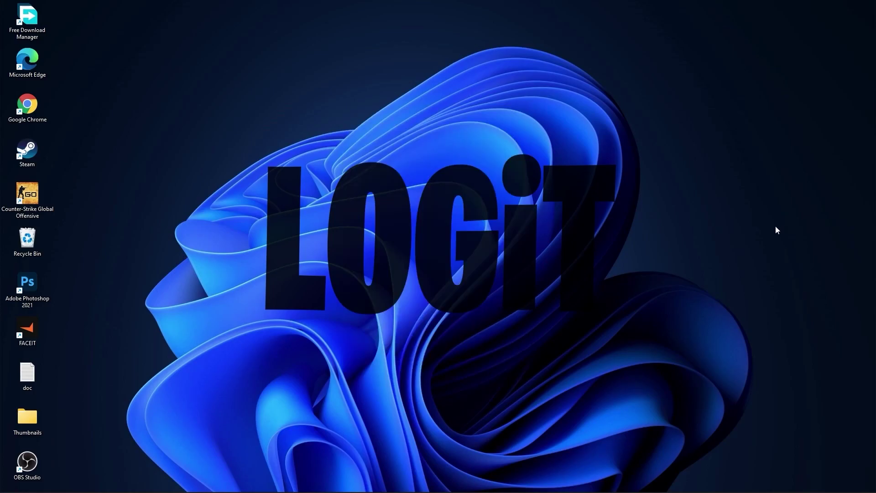
On NVIDIA's driver page, find the GeForce 10 Series GTX 1050 Ti driver 496.13 and open its download page
click(468, 482)
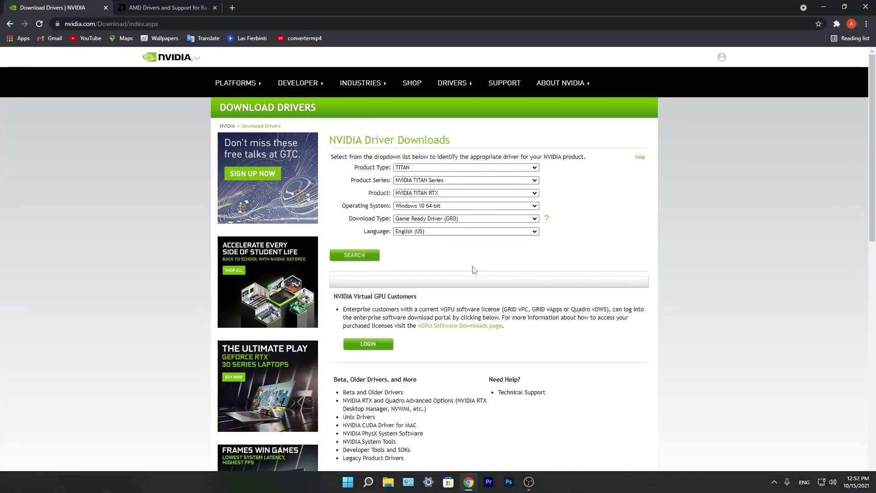
click(431, 168)
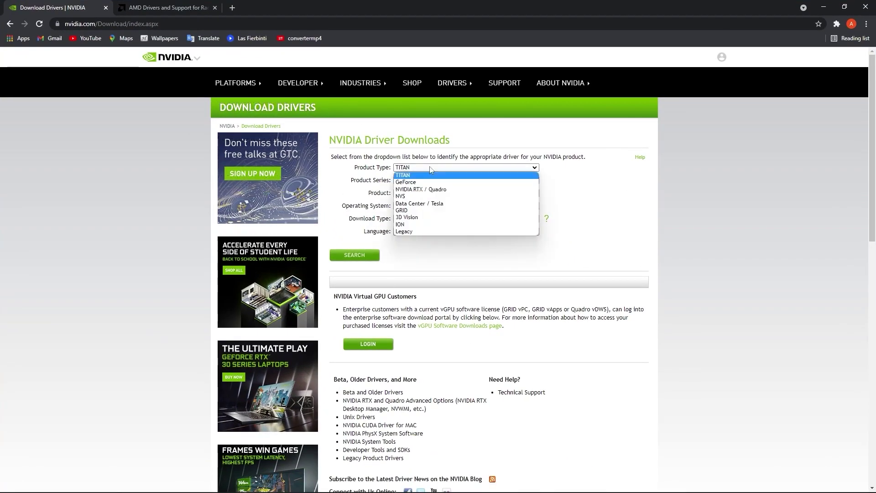
click(425, 182)
click(434, 181)
click(435, 272)
click(436, 193)
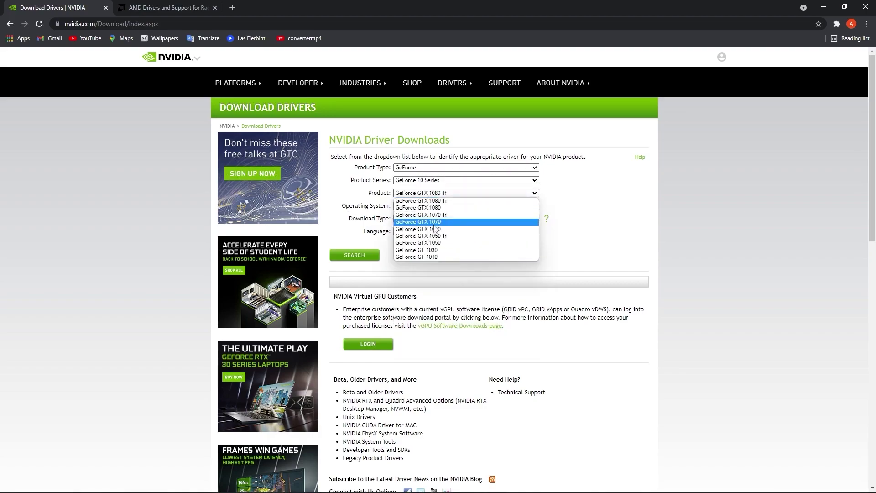
click(436, 236)
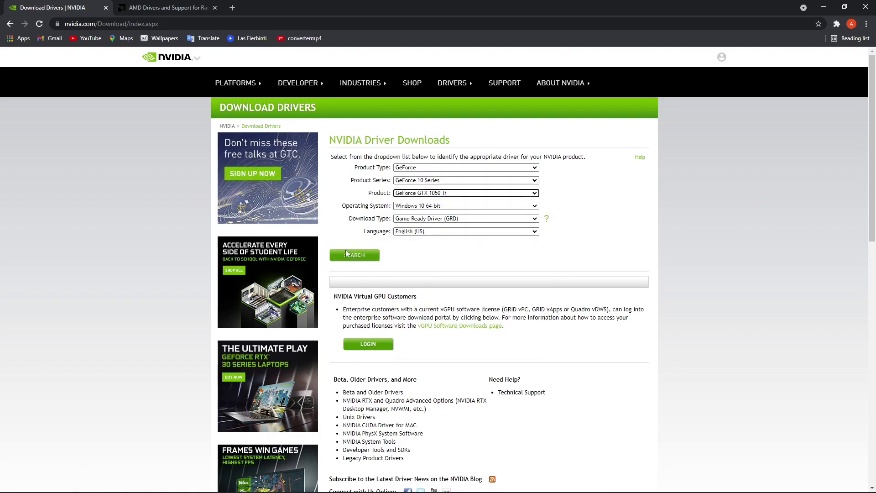
click(346, 255)
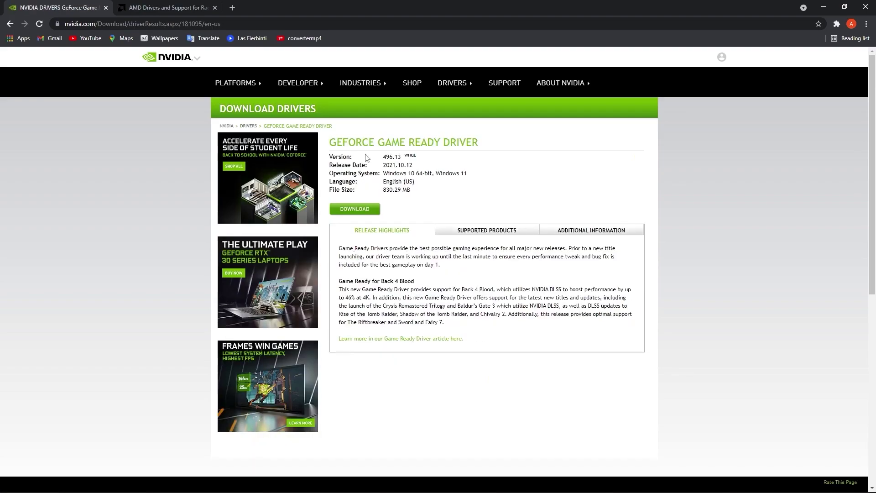
click(356, 210)
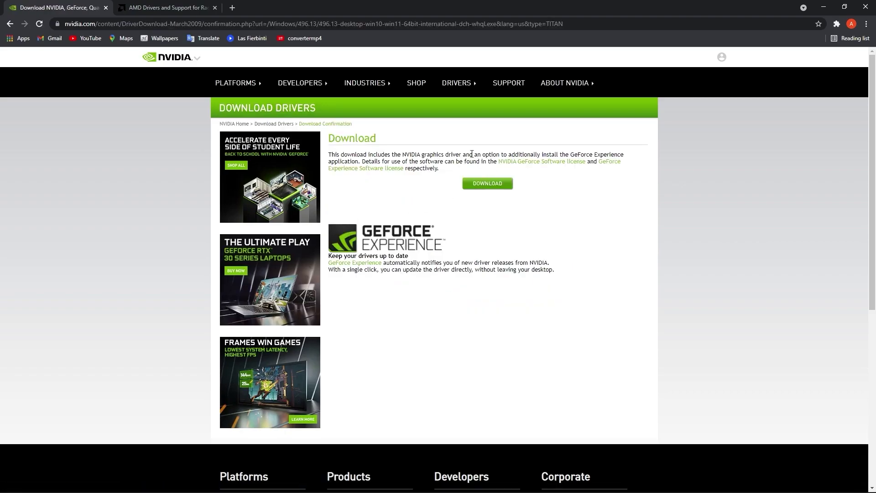
On AMD's drivers page, select Graphics › Radeon 5300 Series › AMD Radeon RX 5300 Series › AMD Radeon RX 5300
click(185, 10)
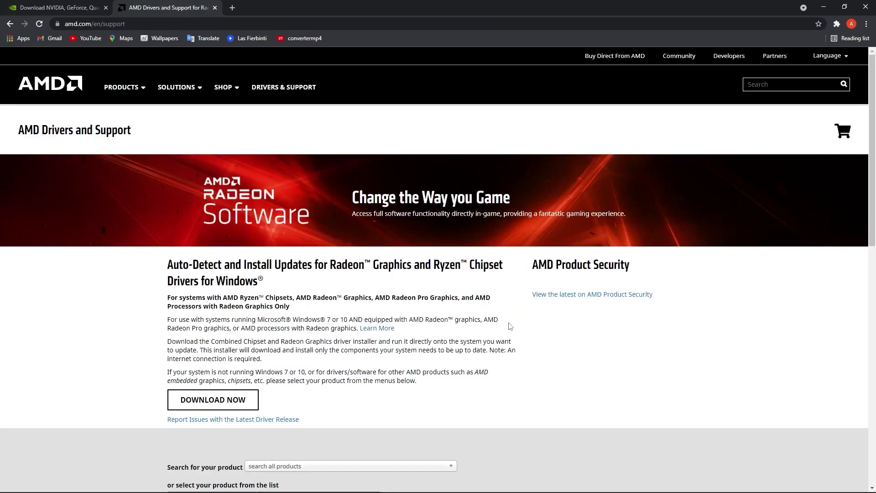
scroll(510, 251, down, 6)
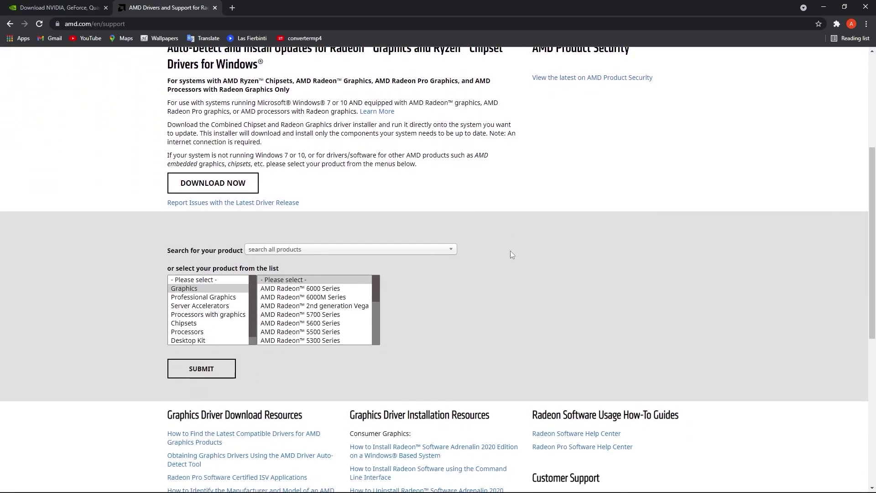
click(208, 233)
scroll(300, 246, down, 2)
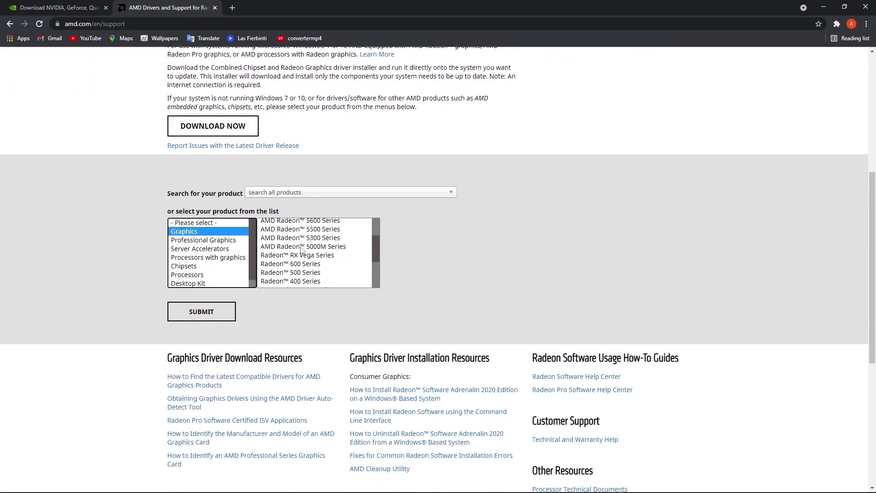
click(301, 250)
scroll(321, 265, down, 3)
click(416, 233)
click(516, 235)
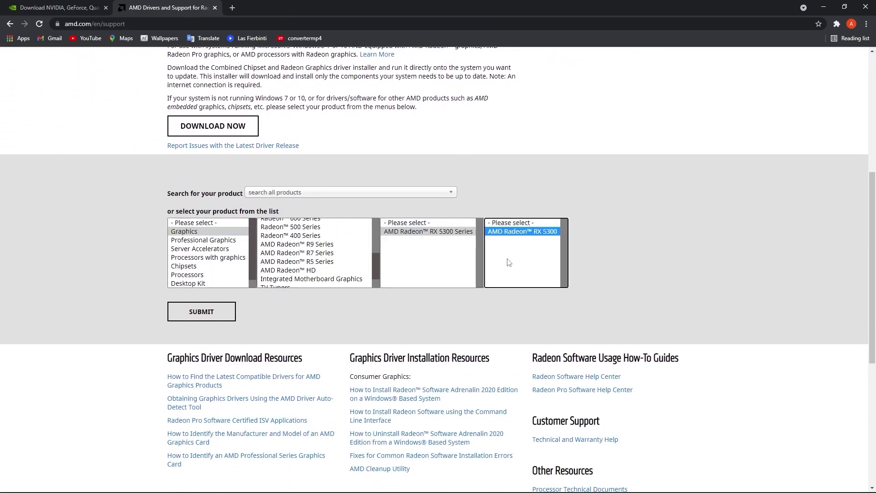